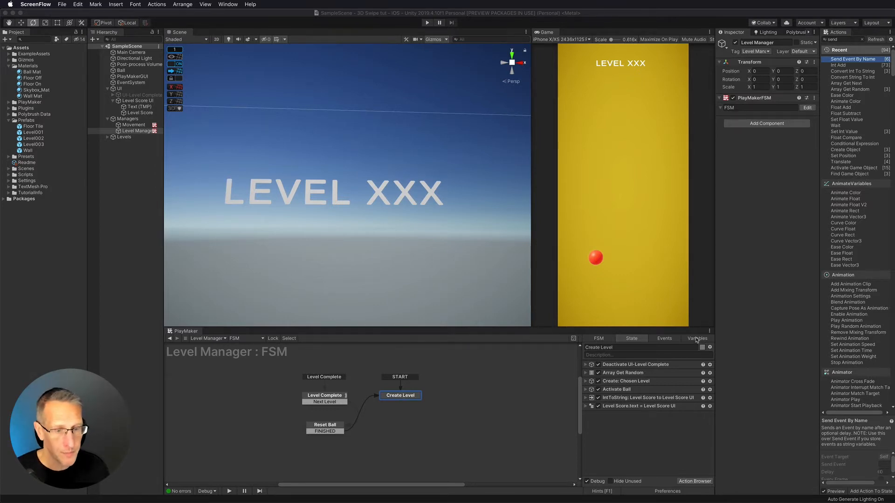
- Add an Array variable named Background Color Palette to the Level Manager FSM
click(696, 339)
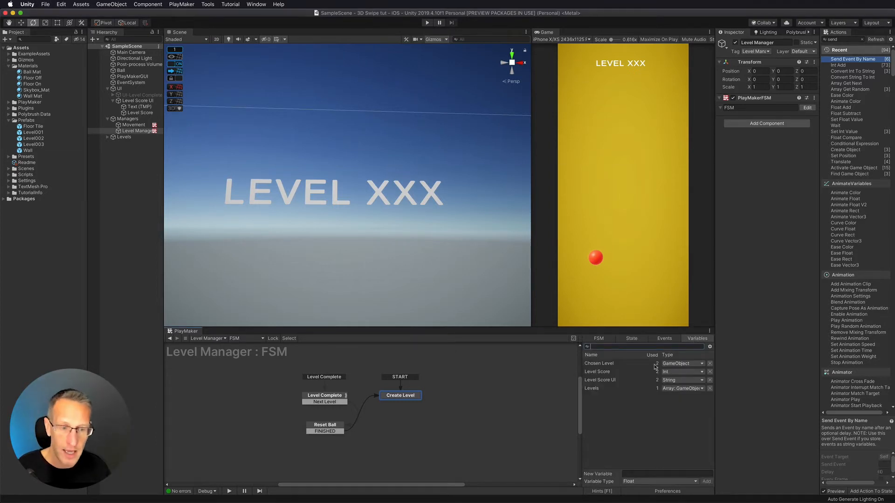
click(647, 474)
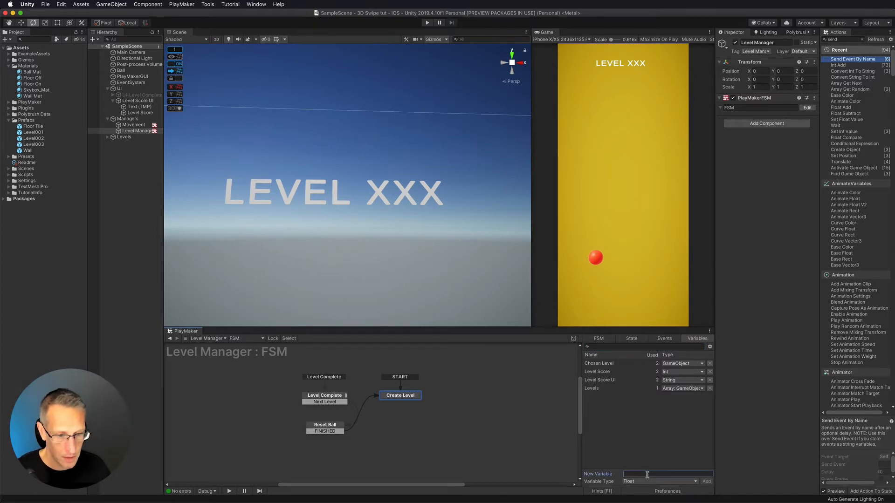
text(Bac)
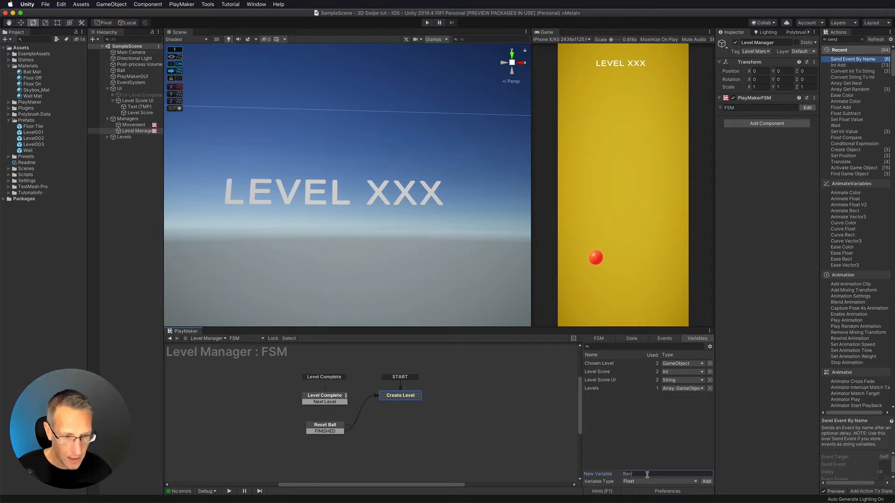
text(kground Color Pale)
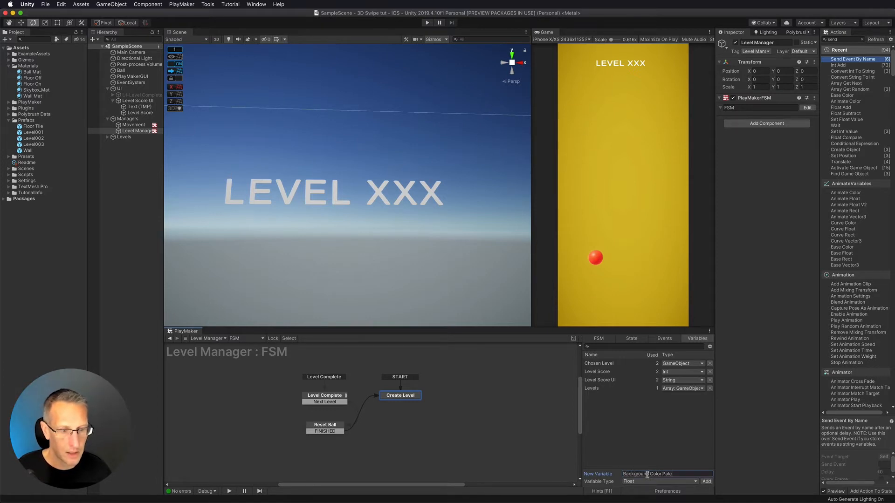
text(tte)
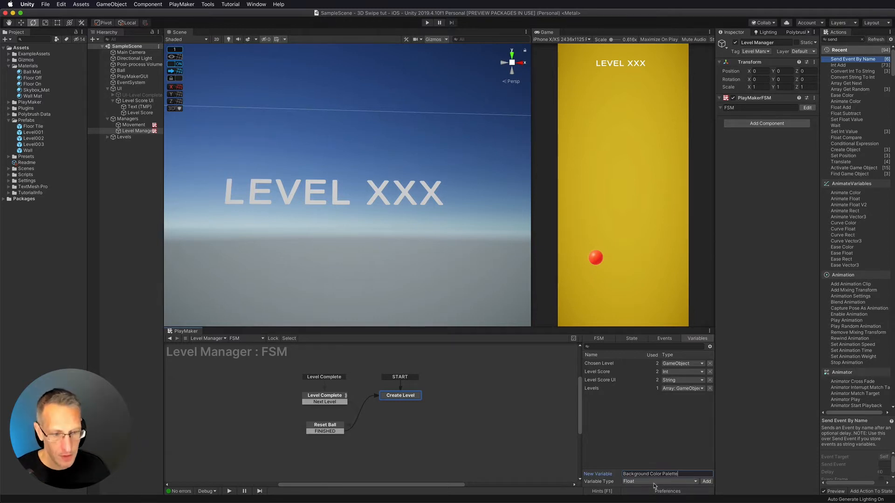
click(653, 483)
mouse_move(658, 496)
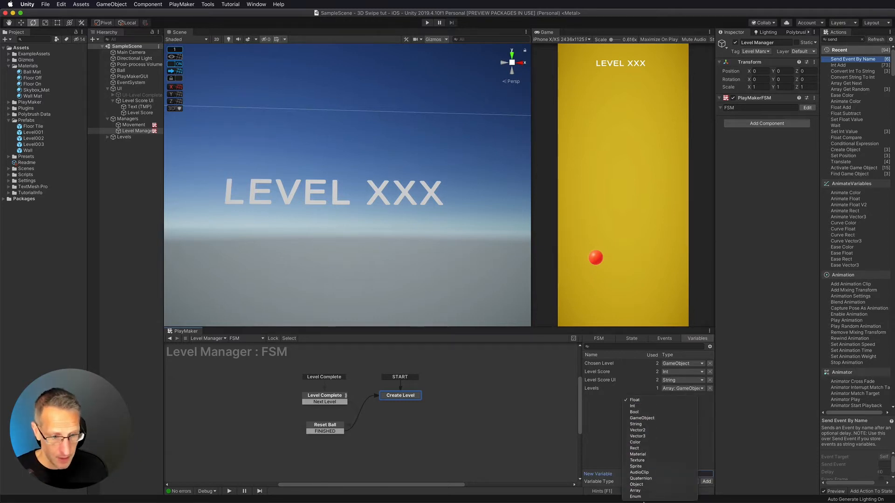
click(636, 491)
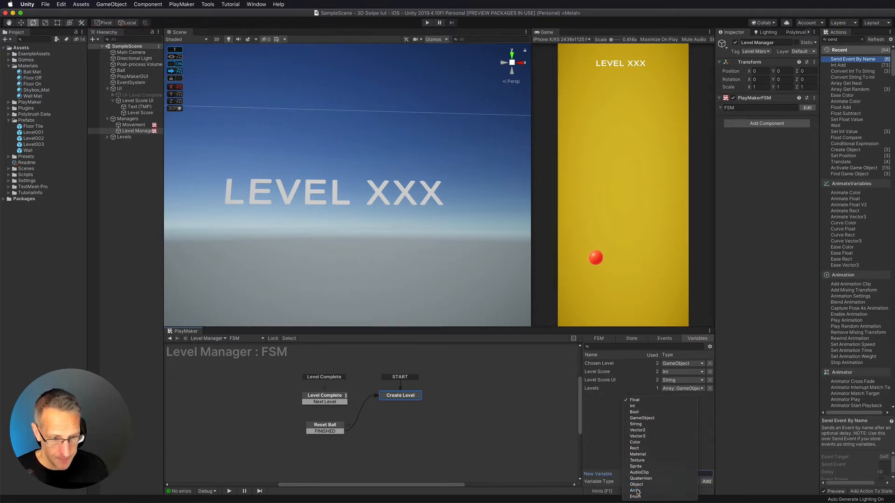
click(706, 481)
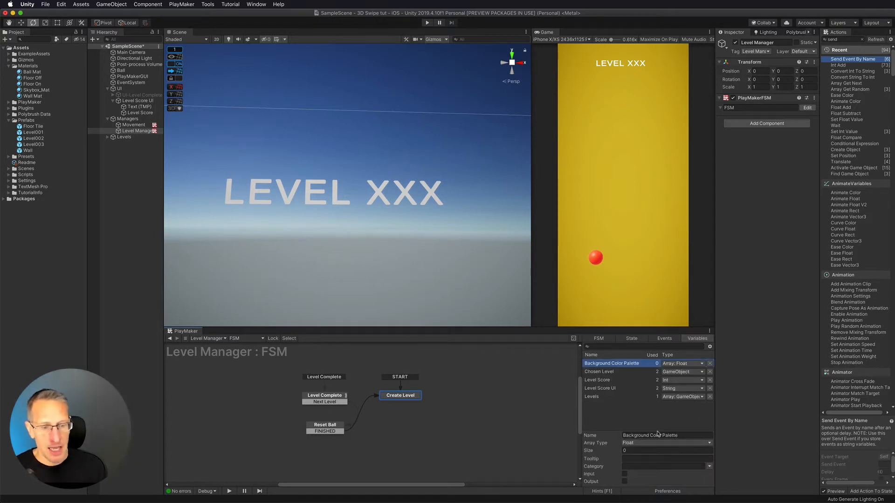
- Set the Background Color Palette array type to Color and its size to 7, and enlarge the PlayMaker area to show all elements
click(649, 444)
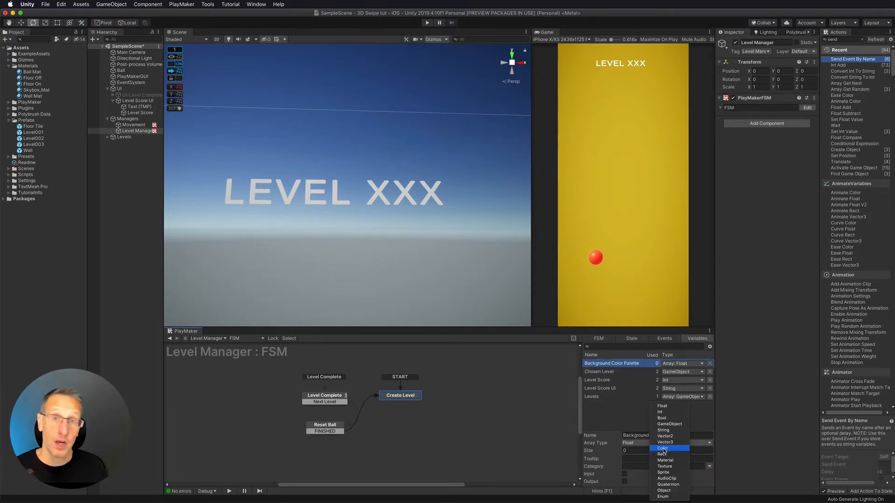
click(664, 448)
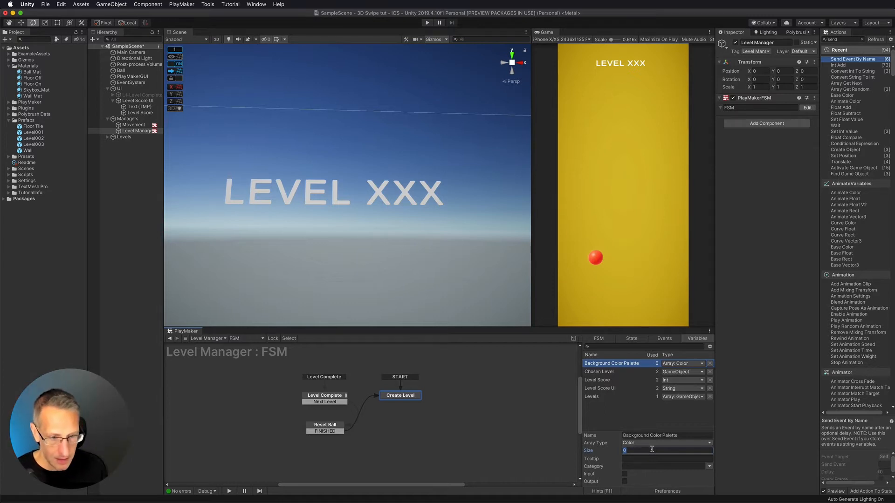
key(Return)
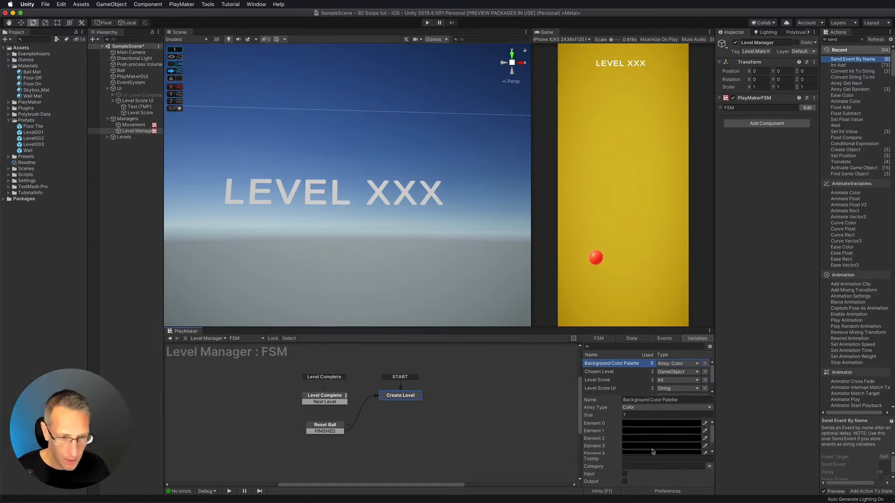
drag(618, 327, 617, 268)
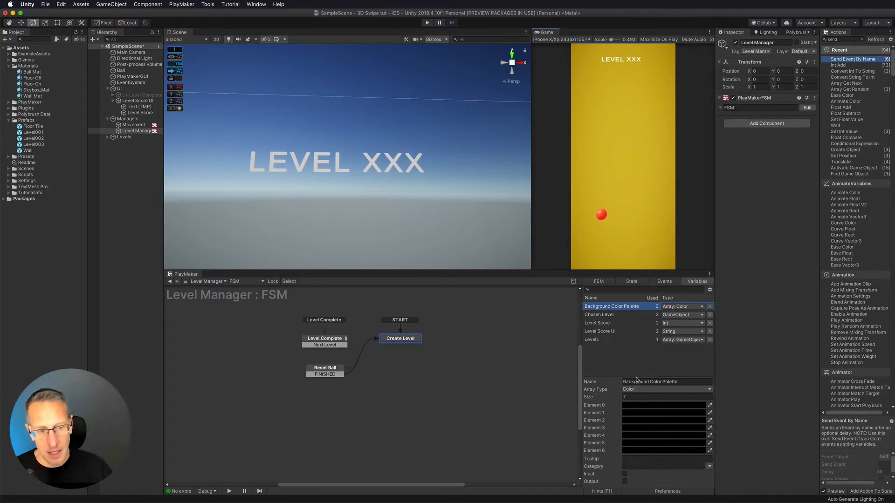
- Set Element 0 of the Background Color Palette to a soft salmon red, about F8807E
click(685, 407)
drag(510, 251, 470, 272)
drag(472, 322, 484, 314)
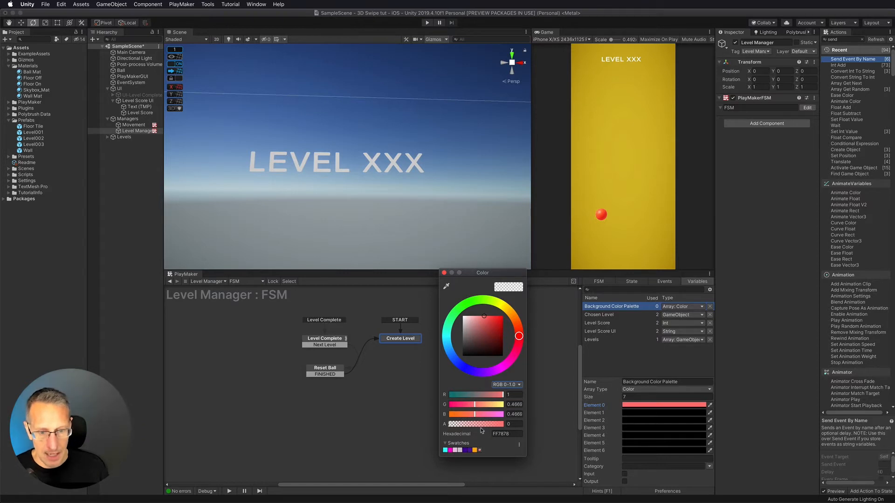
click(519, 335)
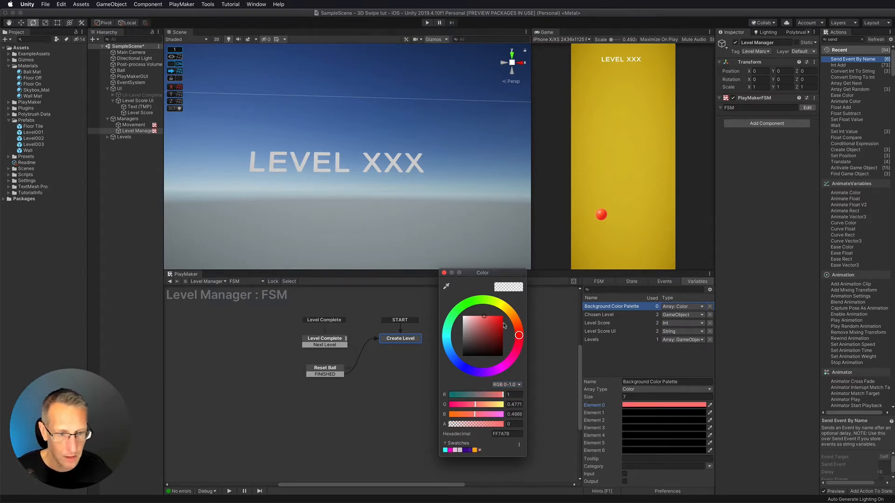
click(482, 315)
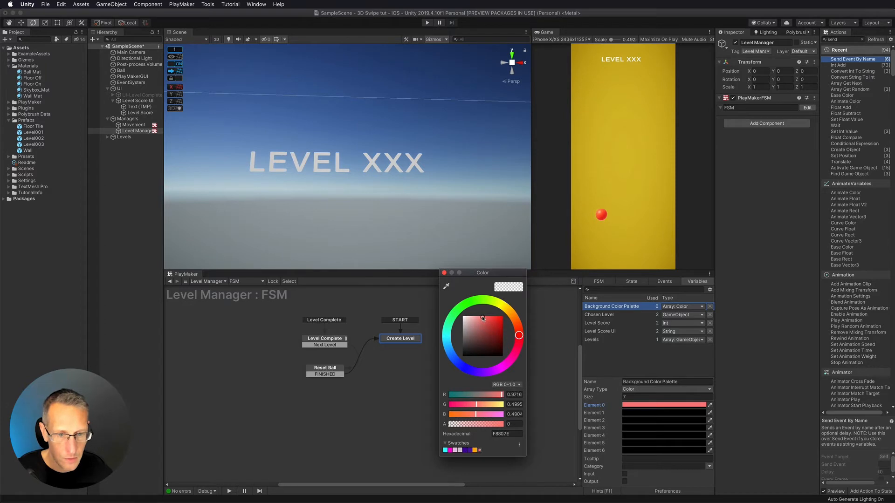
click(444, 273)
- Set palette Element 1 to a light magenta, about FF75FB, and Element 2 to a light blue, about 7F8DFF
click(686, 412)
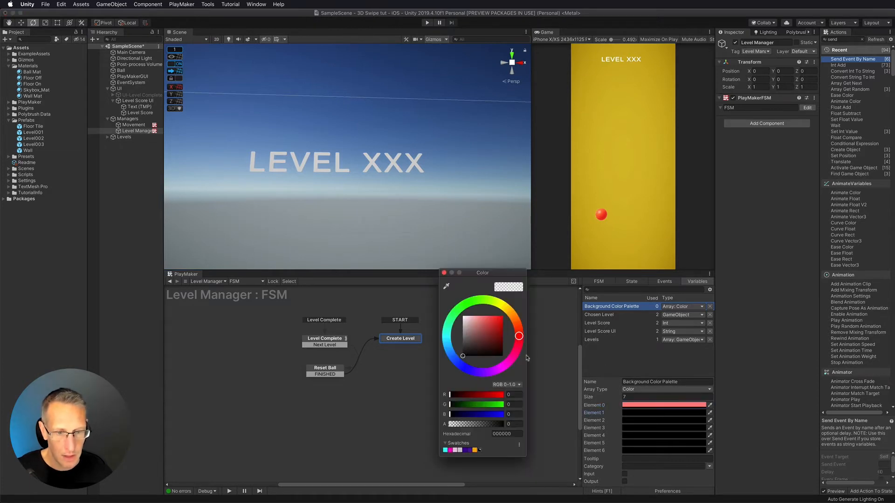
drag(480, 316, 501, 367)
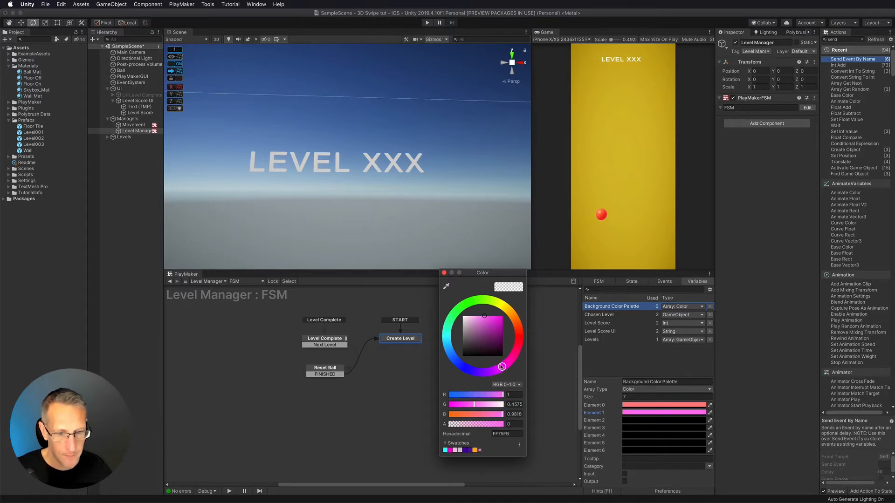
click(444, 272)
click(653, 420)
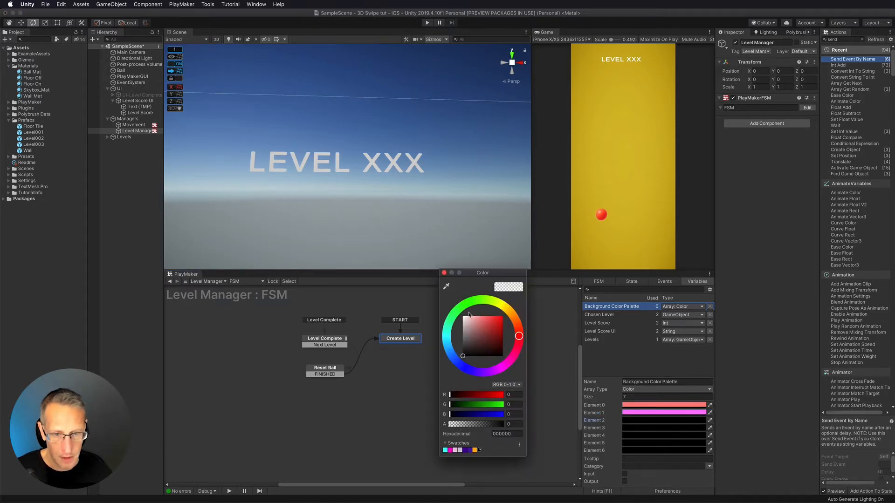
click(483, 317)
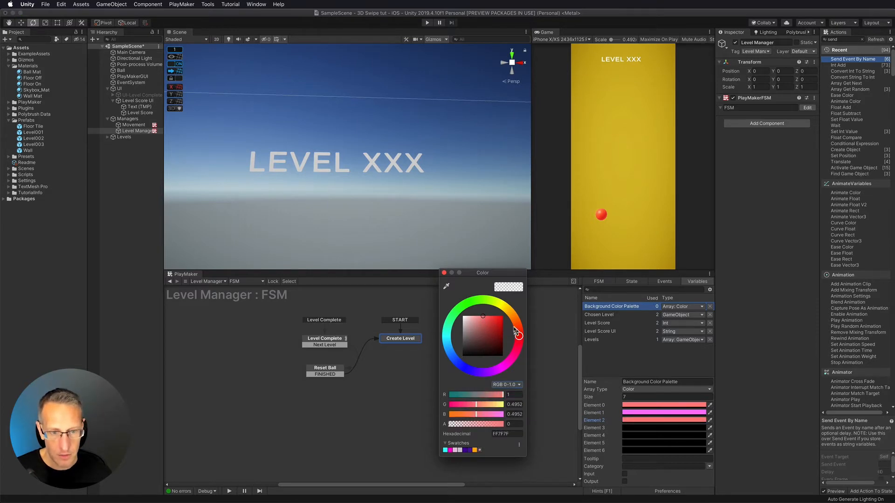
drag(518, 336, 453, 377)
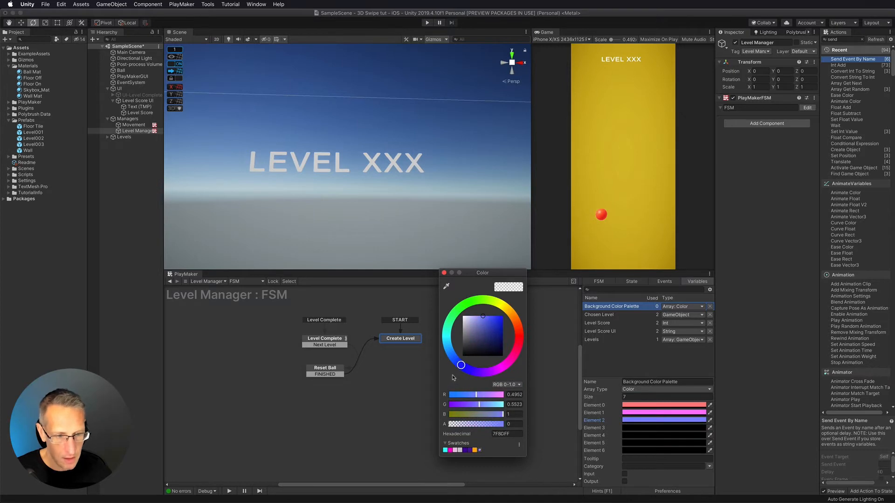
click(444, 273)
- Set palette Element 3 to a light cyan and Element 4 to a light green, about 81FF99
click(656, 427)
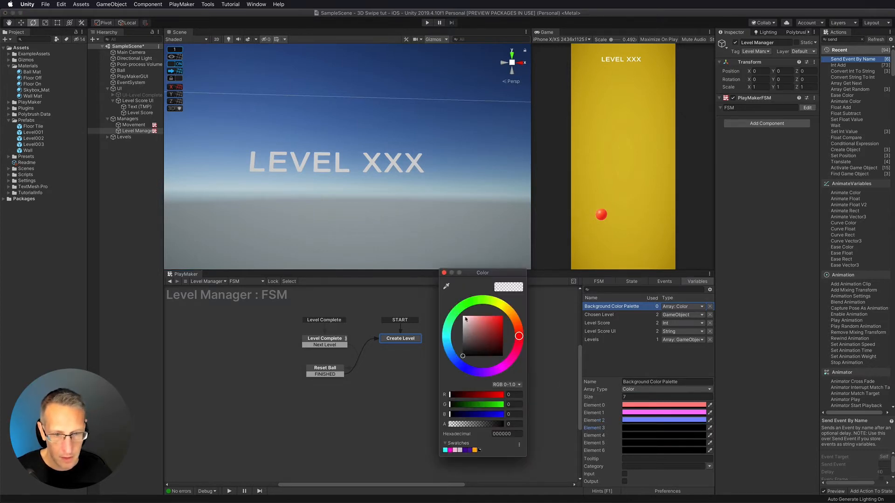
drag(489, 320, 441, 341)
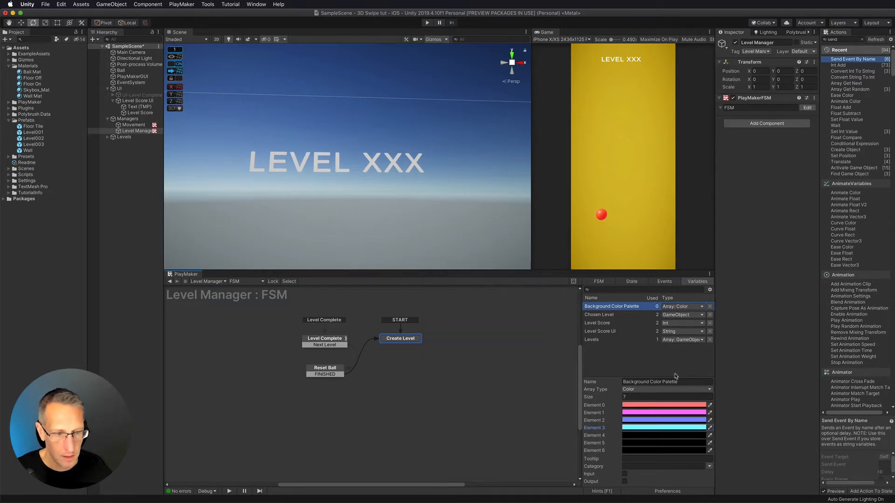
click(672, 437)
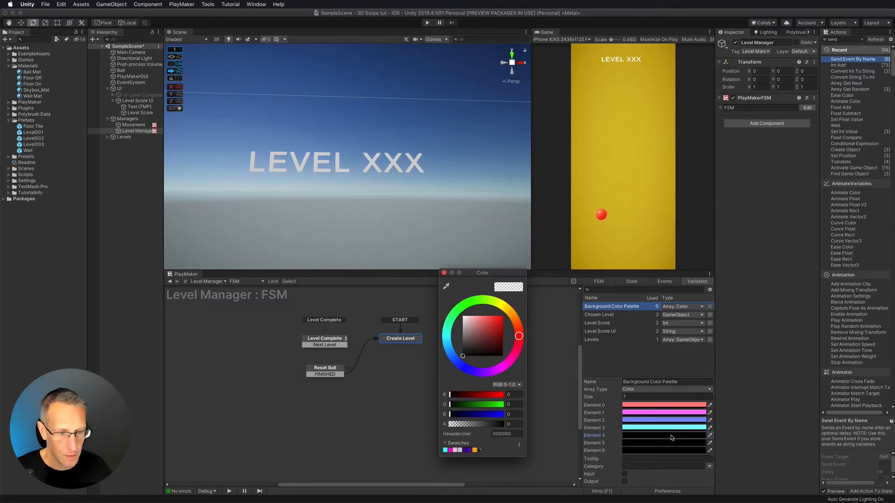
click(455, 310)
drag(483, 319, 482, 316)
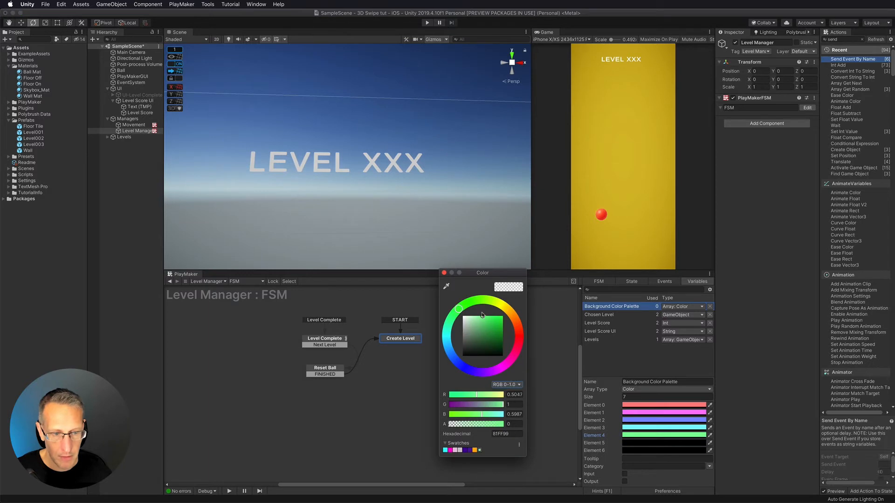
click(444, 274)
- Set palette Element 5 to a light yellow, about FFEF8D, and Element 6 to a light orange, about FFB27A
click(664, 443)
mouse_move(483, 324)
mouse_down()
mouse_move(479, 300)
mouse_move(506, 308)
mouse_up()
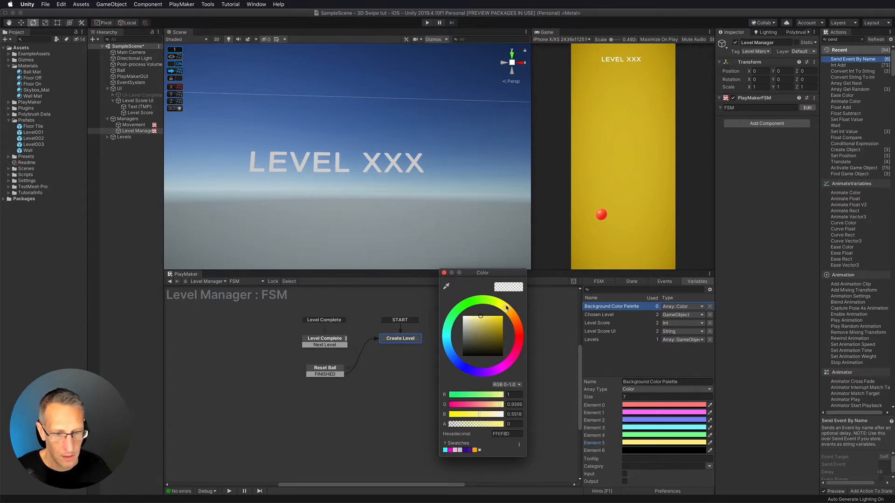
click(443, 272)
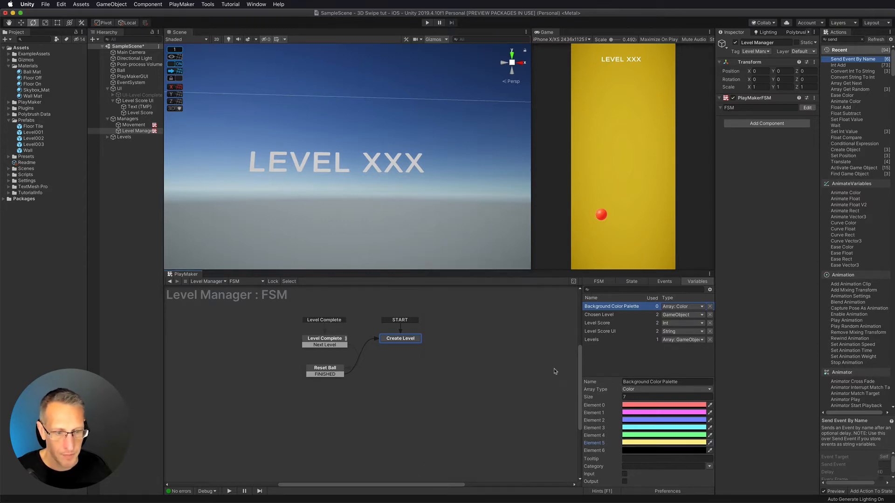
click(655, 449)
mouse_move(511, 313)
mouse_down()
mouse_move(515, 321)
mouse_move(483, 316)
mouse_up()
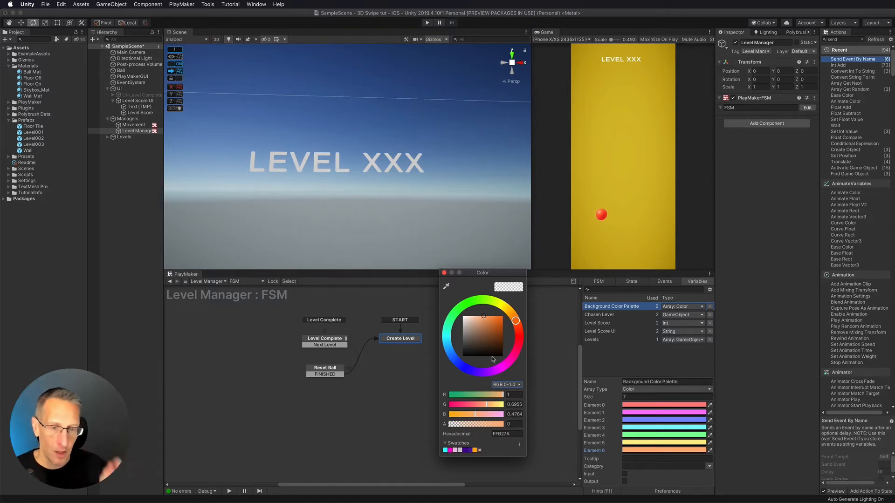
click(443, 273)
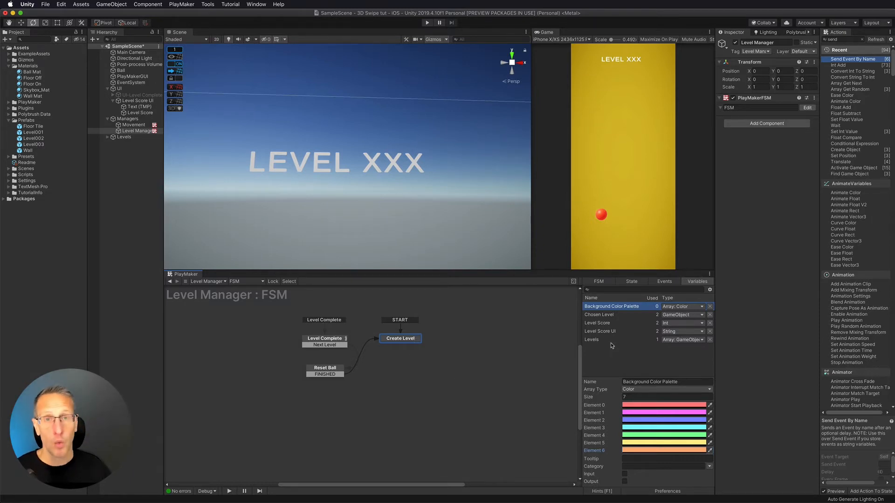
- Add a FINISHED transition to the Create Level state and link it to a new state placed below
right_click(401, 339)
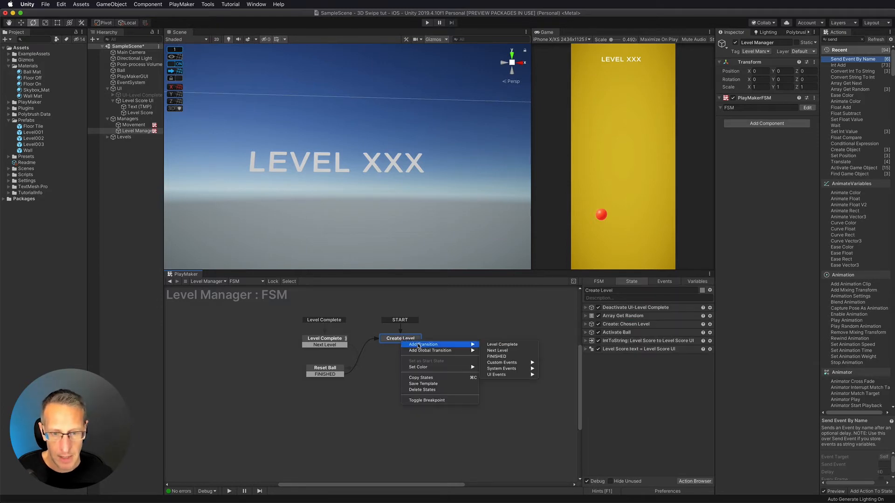
click(399, 340)
right_click(399, 341)
mouse_move(468, 347)
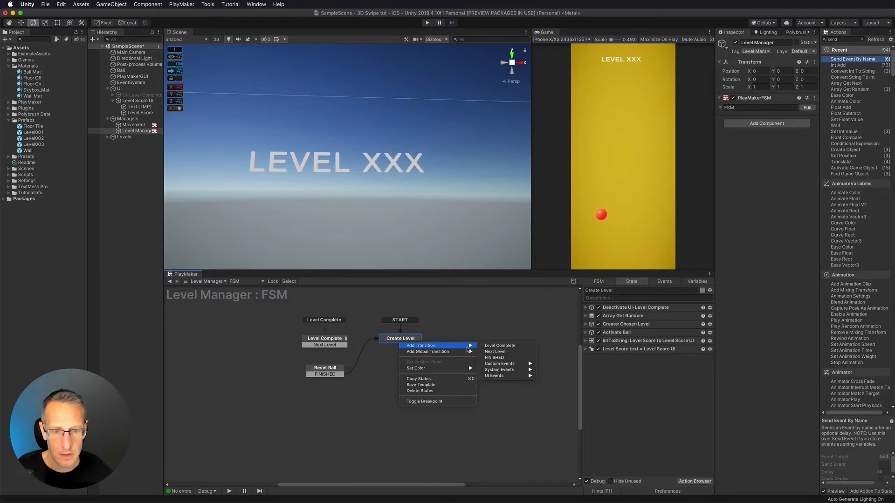
click(489, 359)
drag(404, 347, 385, 371)
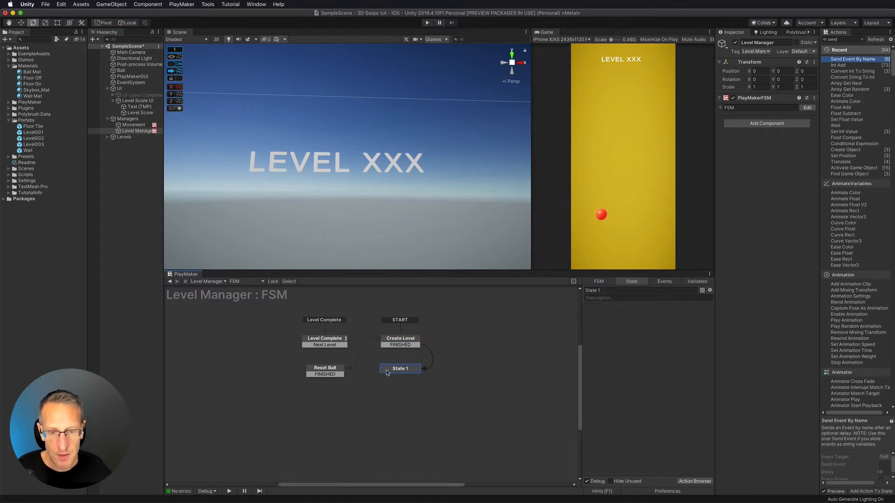
- Rename the new state Get Current Color and align it beneath Create Level
click(615, 292)
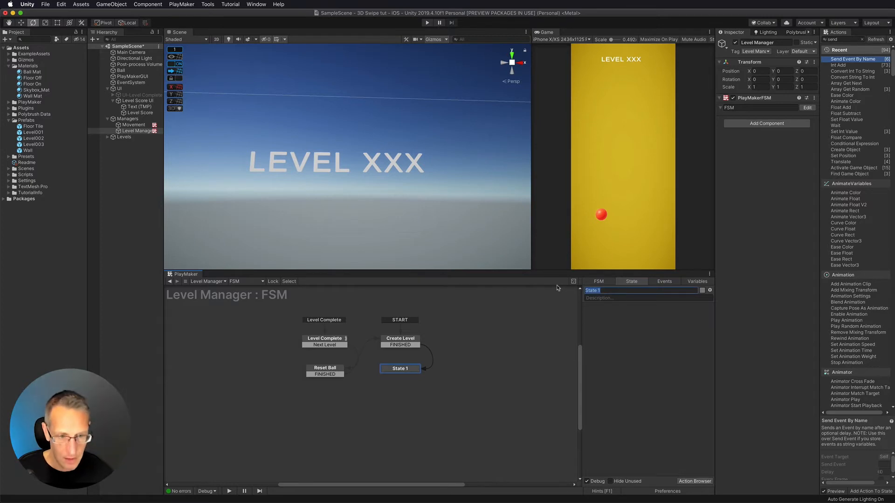
text(Get Current Color)
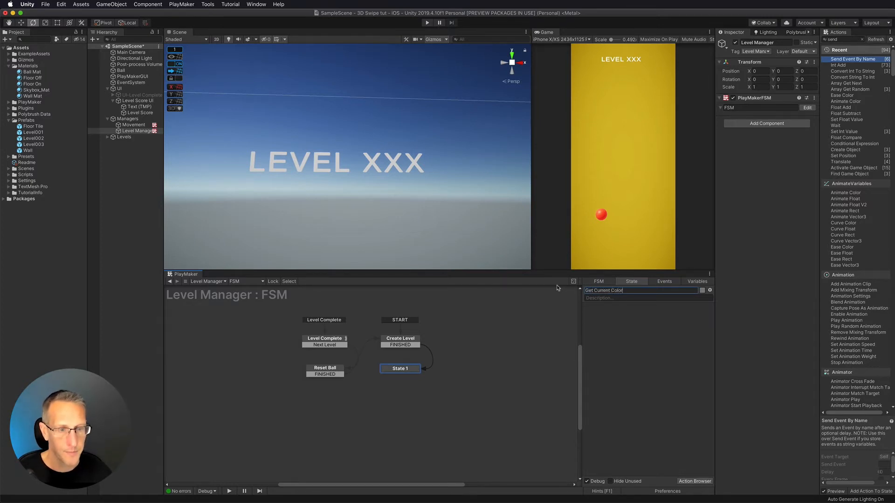
click(417, 371)
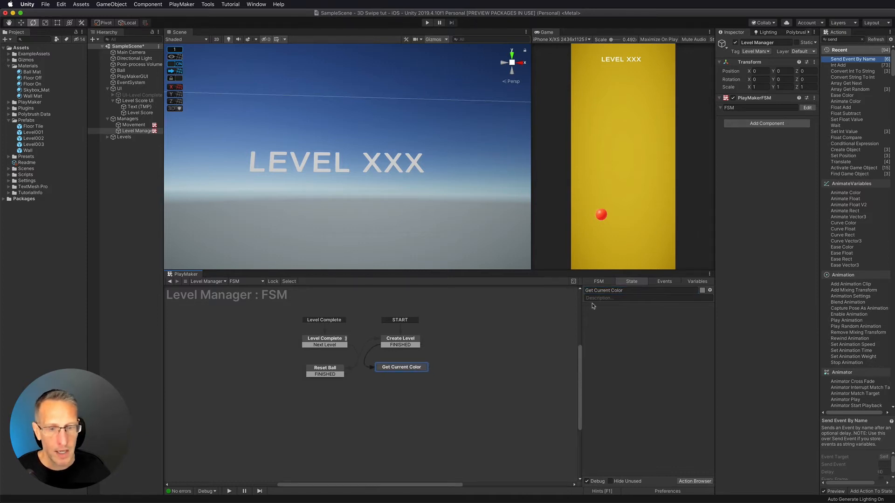
- Lock the FSM view on Level Manager and add a Get Property action for the Main Camera's Camera component to Get Current Color
click(127, 54)
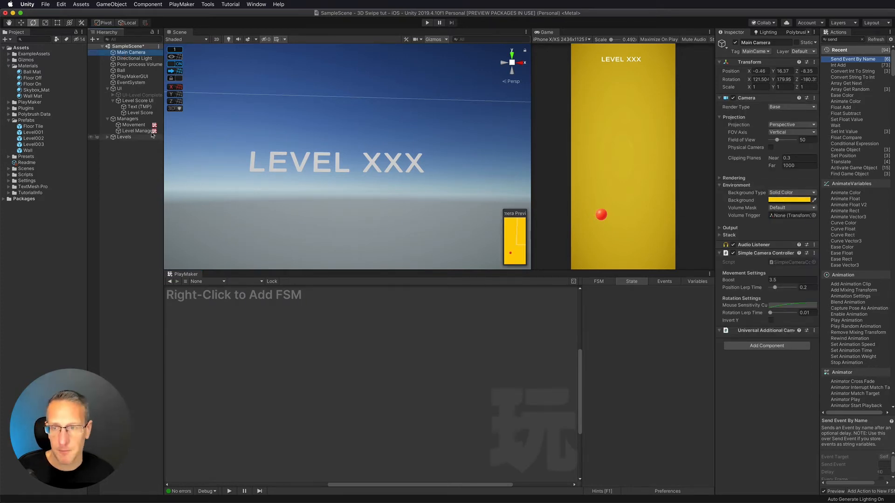
click(137, 131)
click(272, 282)
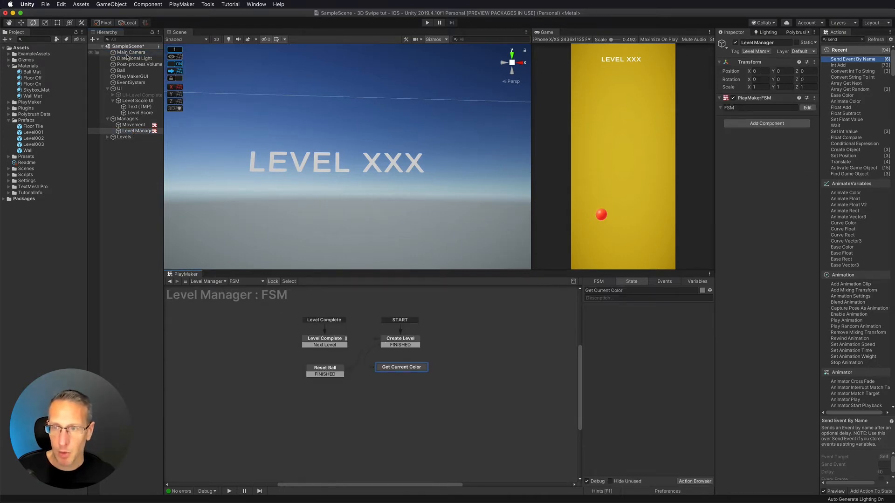
click(136, 131)
right_click(636, 329)
mouse_move(648, 355)
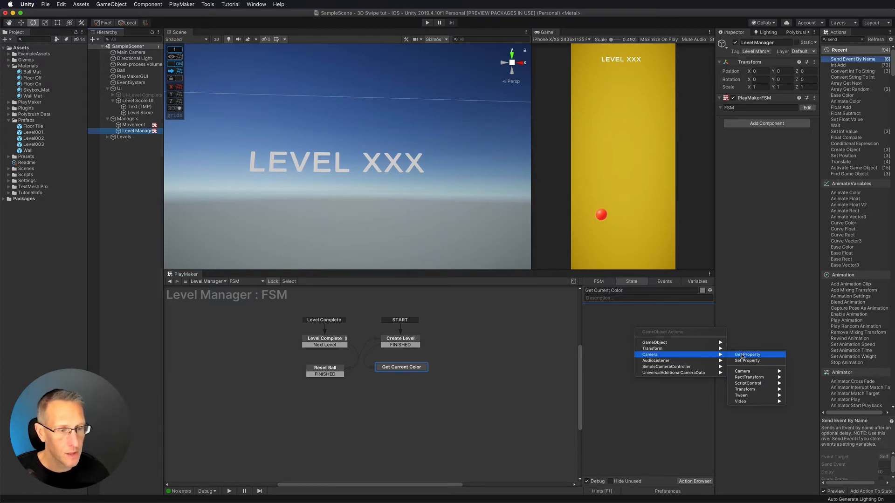
click(742, 357)
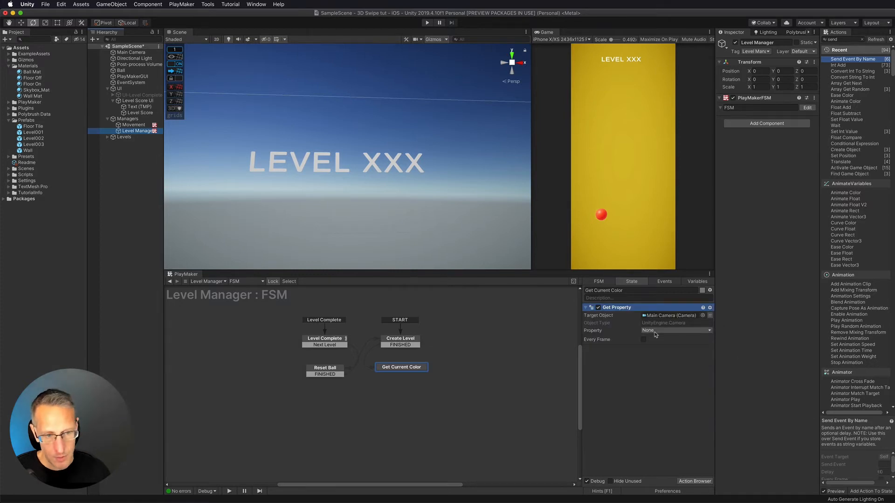
- Set the Get Property action to read the whole backgroundColor and store it in a new variable named Current Background Color
click(655, 332)
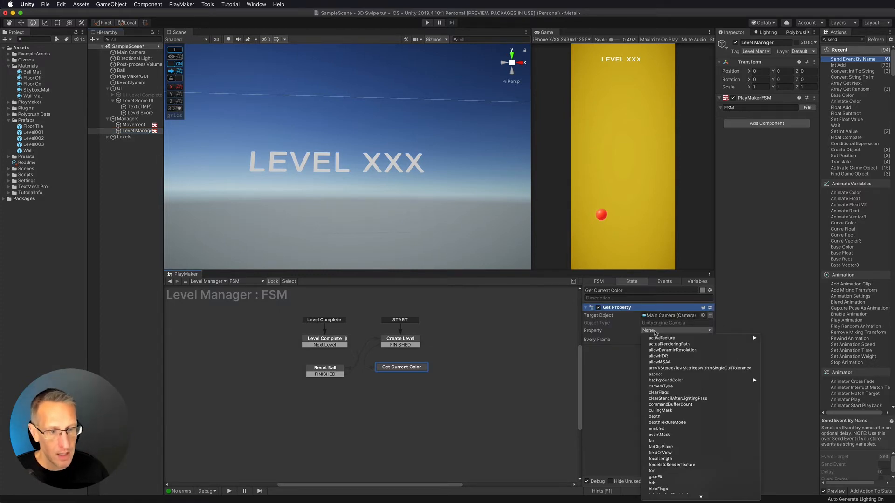
mouse_move(727, 381)
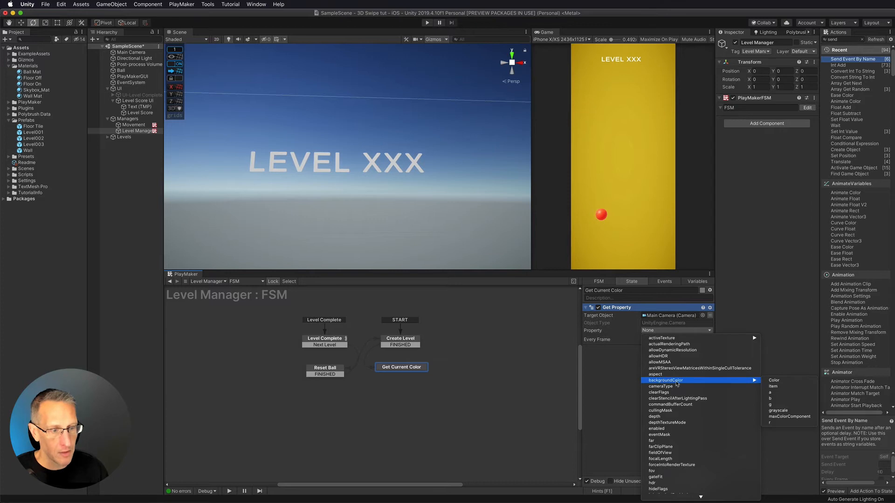
click(772, 381)
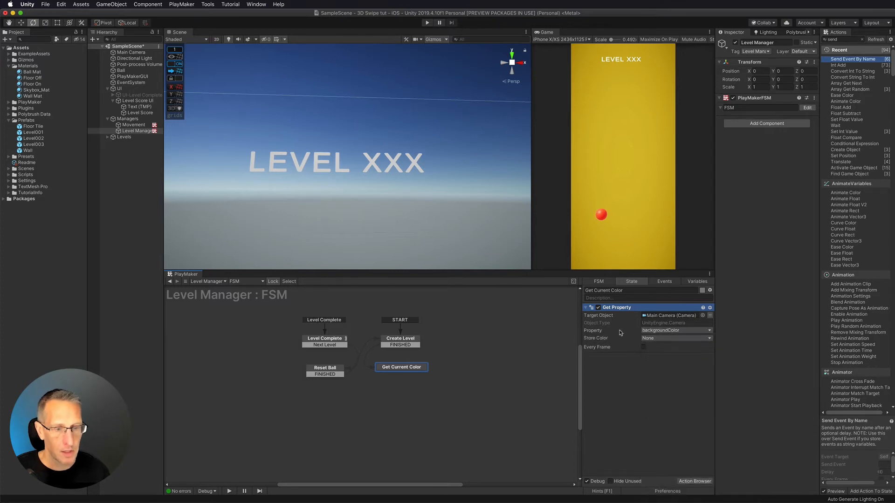
click(651, 339)
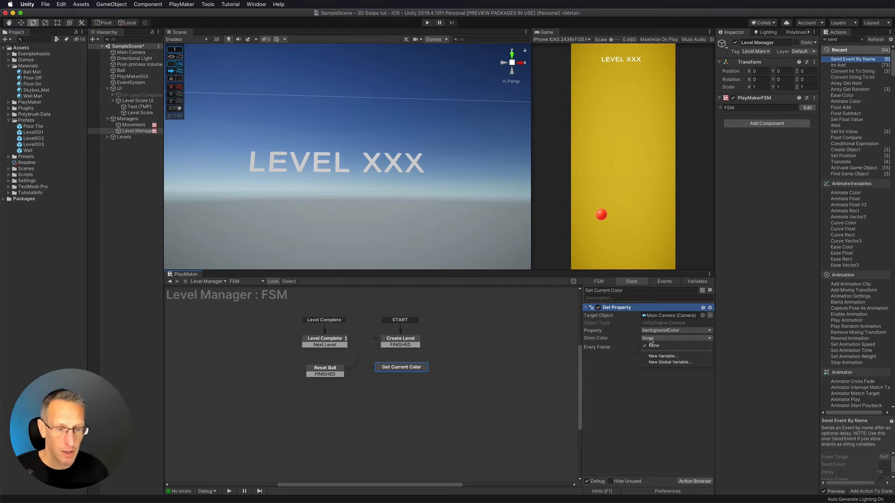
click(660, 357)
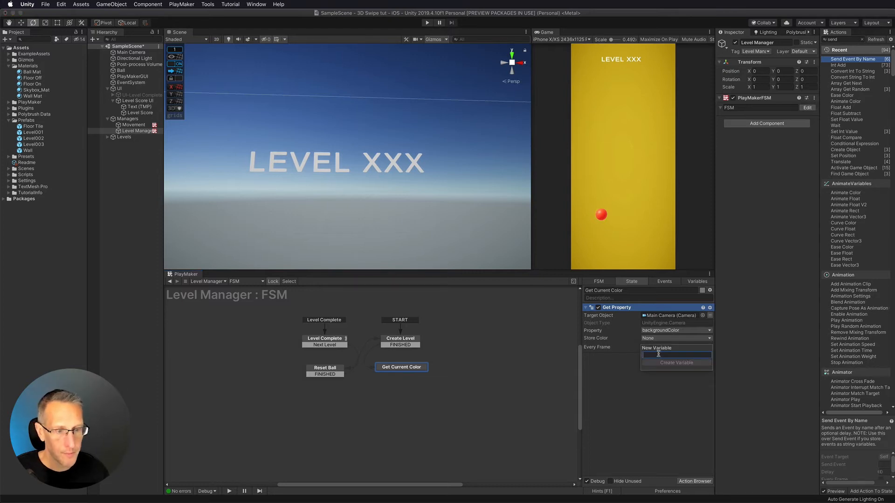
text(Curre)
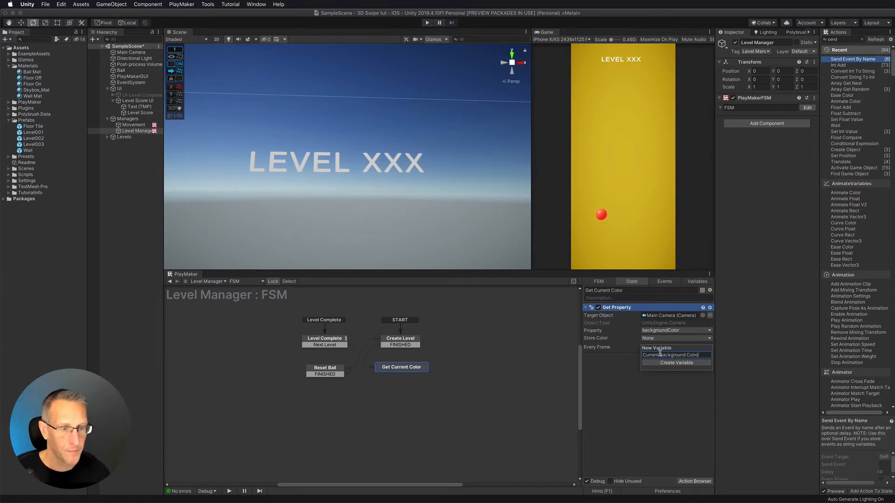
text(nt Background Color)
key(Return)
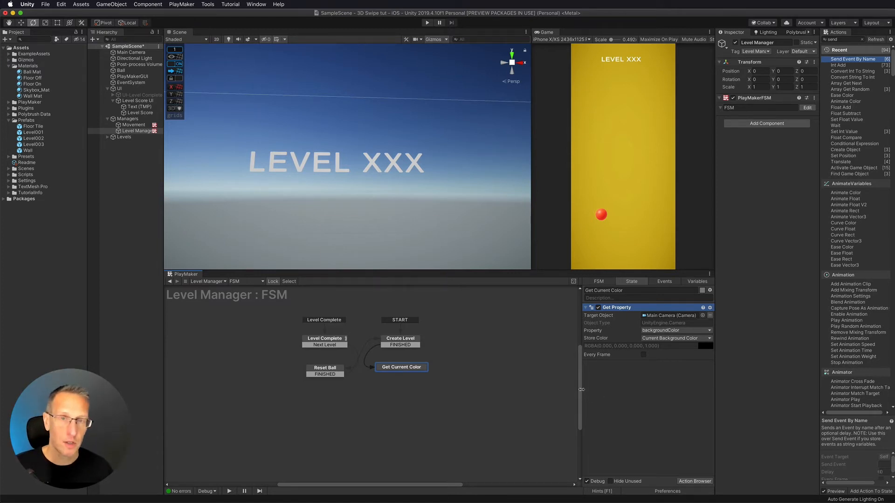
- Add a FINISHED transition from Get Current Color to a new state aligned beneath it, and name that state Get New Color
right_click(404, 368)
mouse_move(448, 375)
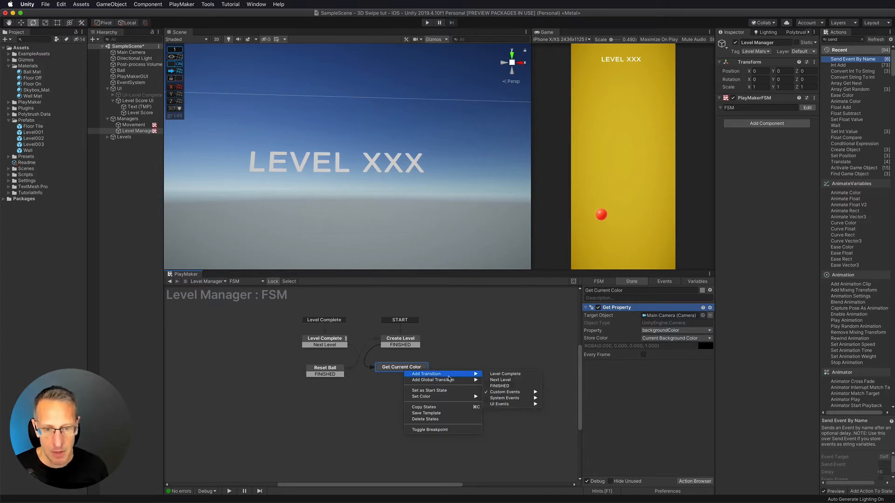
click(499, 386)
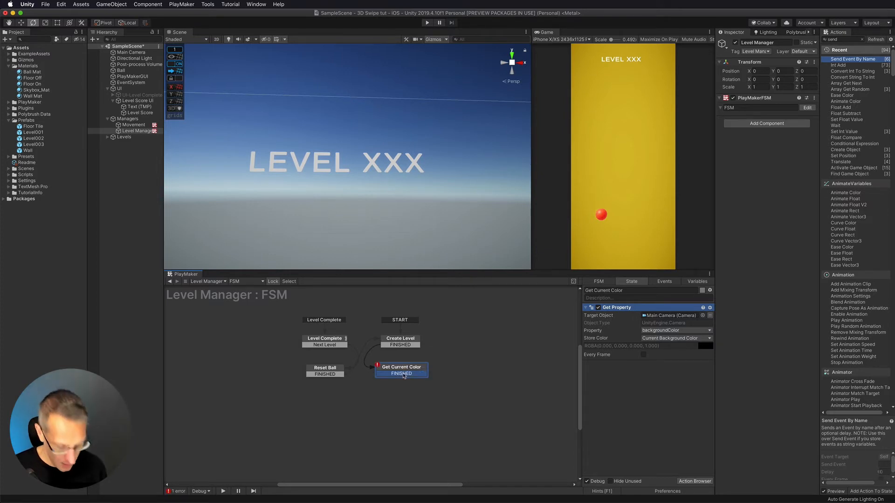
drag(403, 376, 396, 397)
click(602, 290)
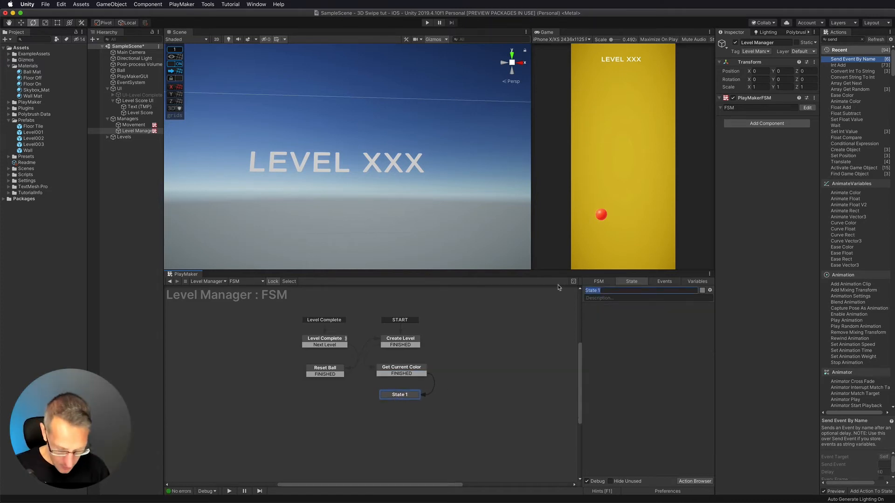
text(G)
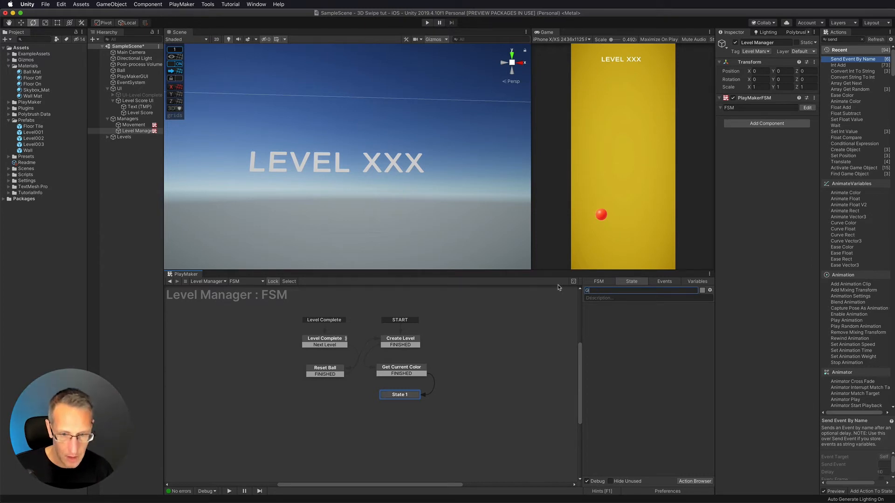
text(et New Color)
drag(404, 397, 403, 395)
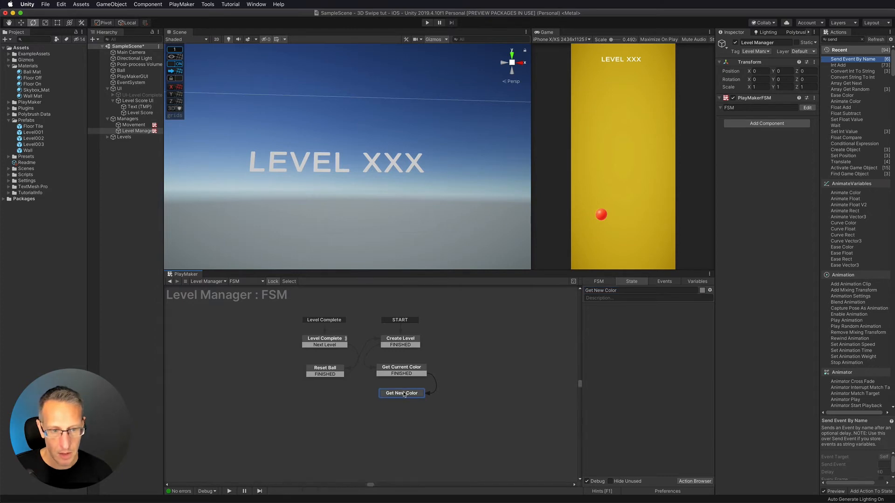
- Add an Array Get Next action to the Get New Color state and set its array to Background Color Palette
click(840, 39)
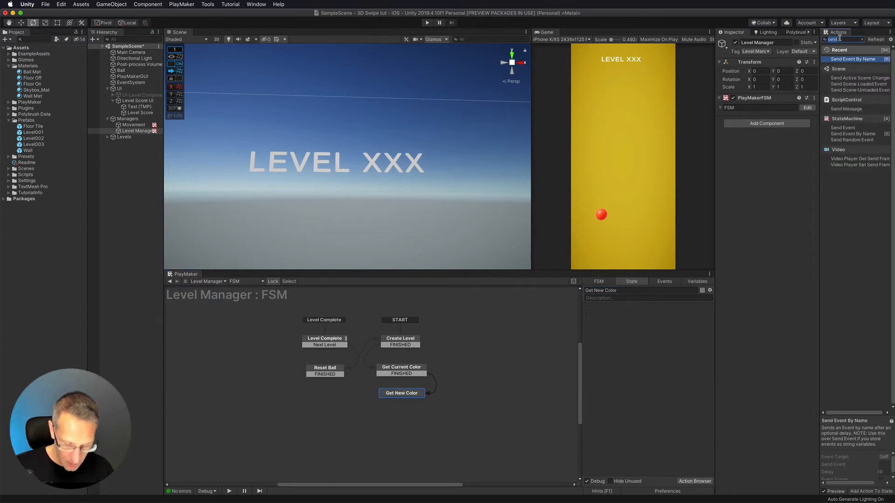
text(array)
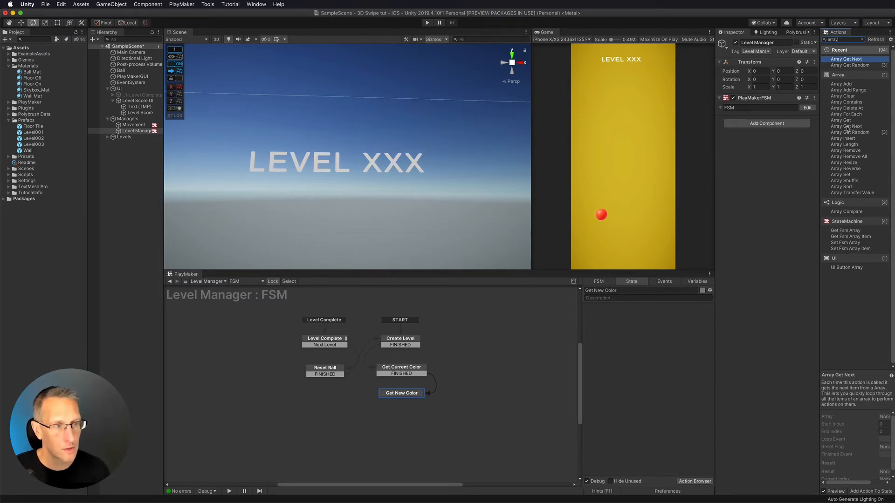
drag(847, 128, 652, 325)
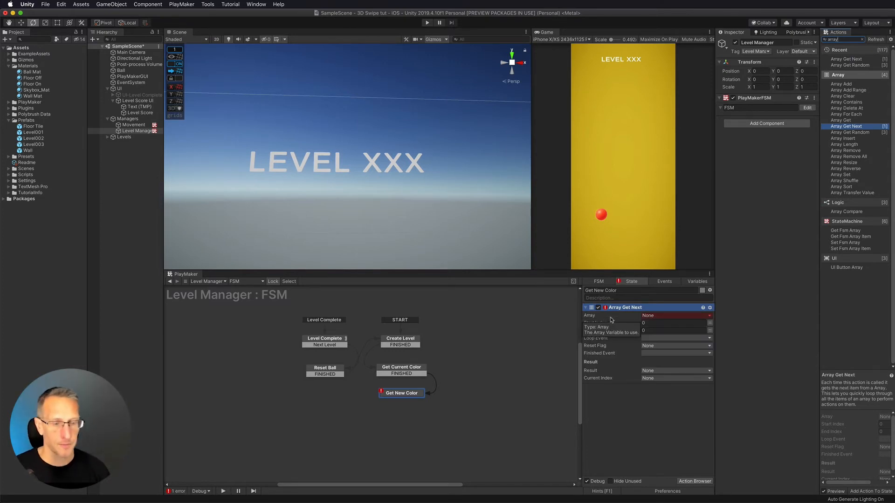
click(652, 317)
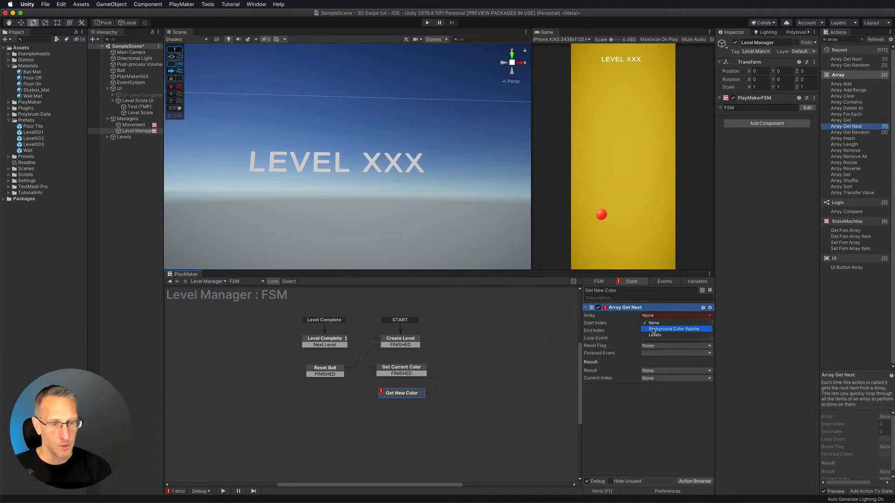
click(680, 330)
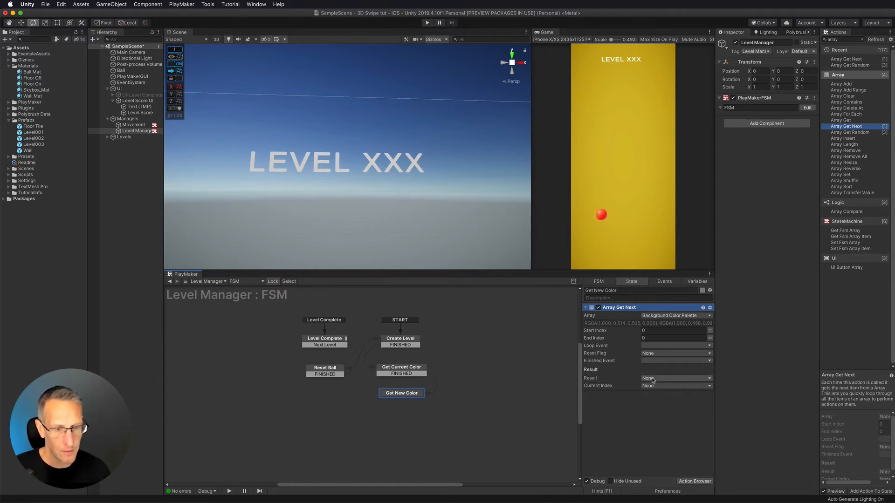
- Store the Array Get Next result in a new variable named Chosen Color
click(652, 378)
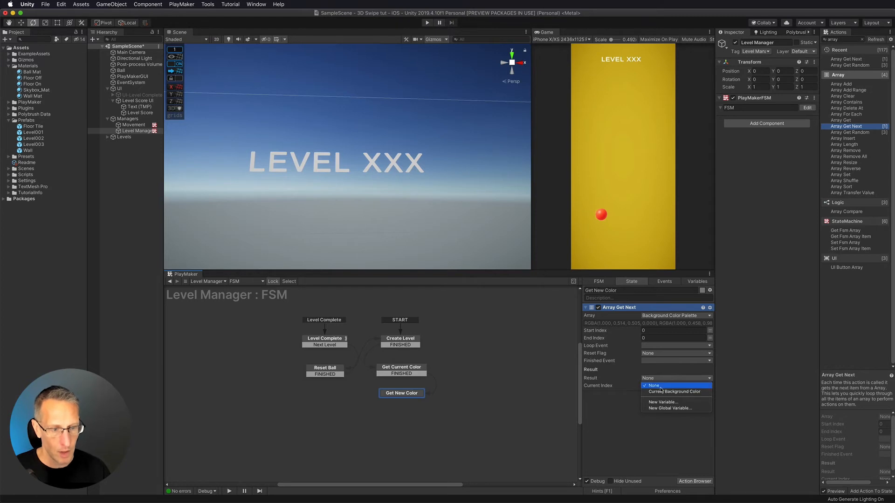
click(653, 401)
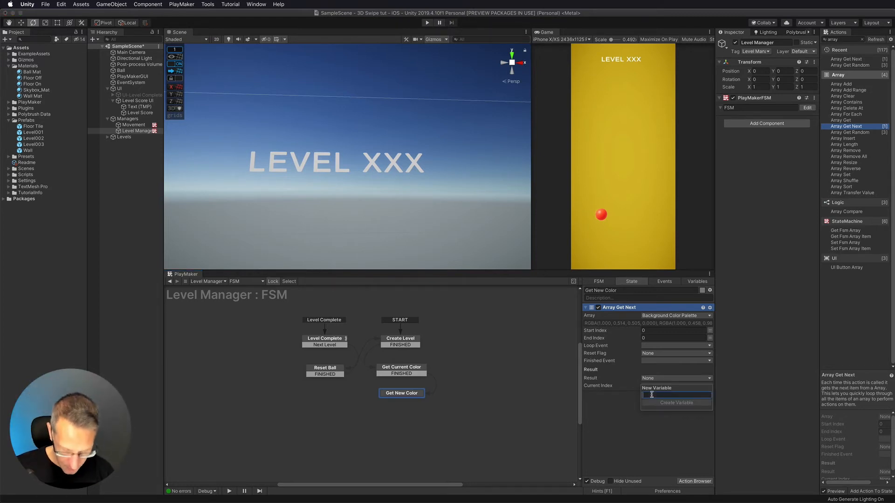
text(C)
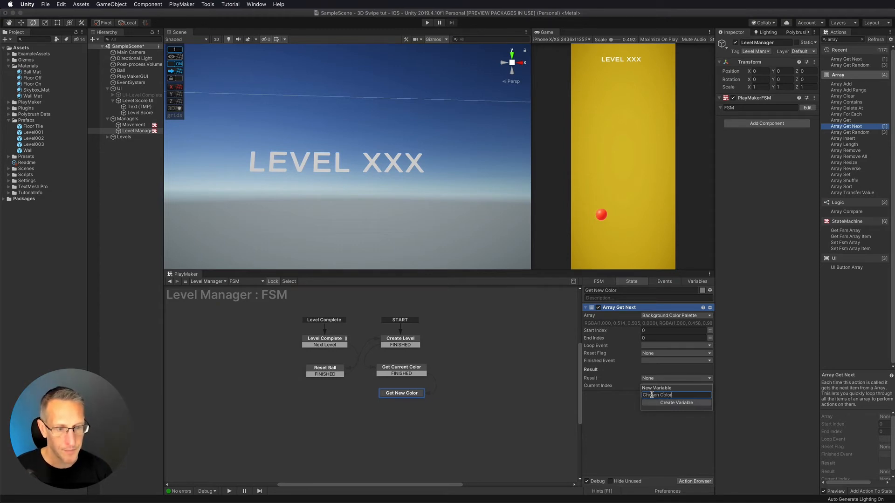
text(hosen Color)
key(Return)
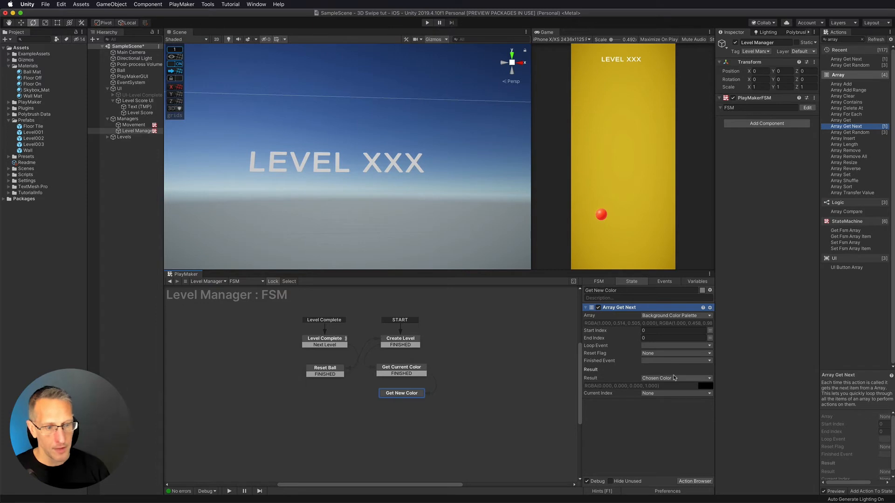
- Add a FINISHED transition from Get New Color to a new state centered beneath it, and name that state Animate Background Color
right_click(399, 397)
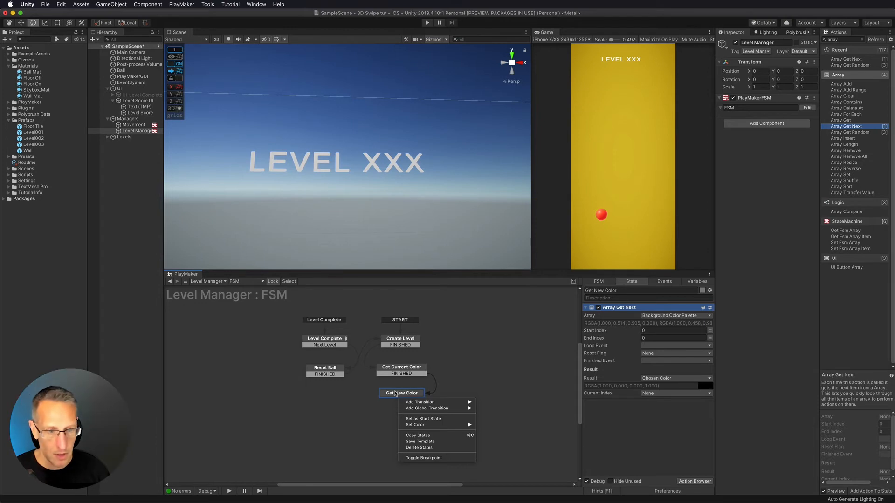
click(496, 416)
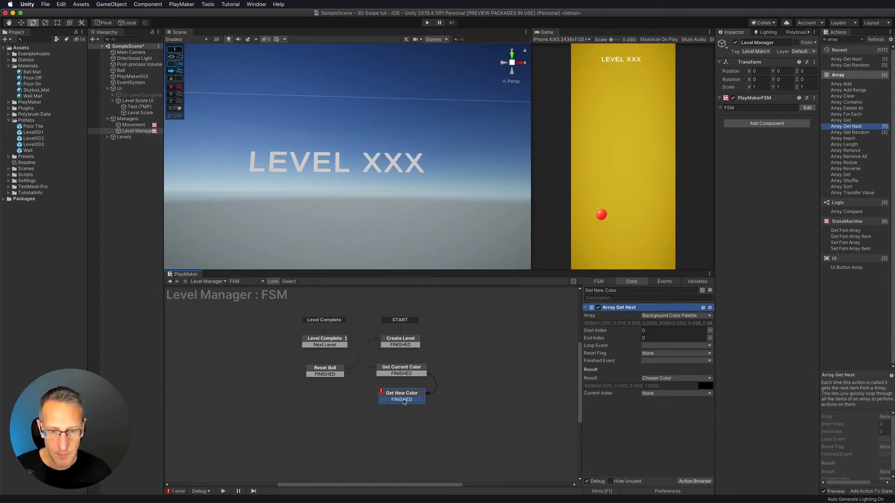
drag(403, 400, 389, 421)
click(607, 290)
text(Animate Background)
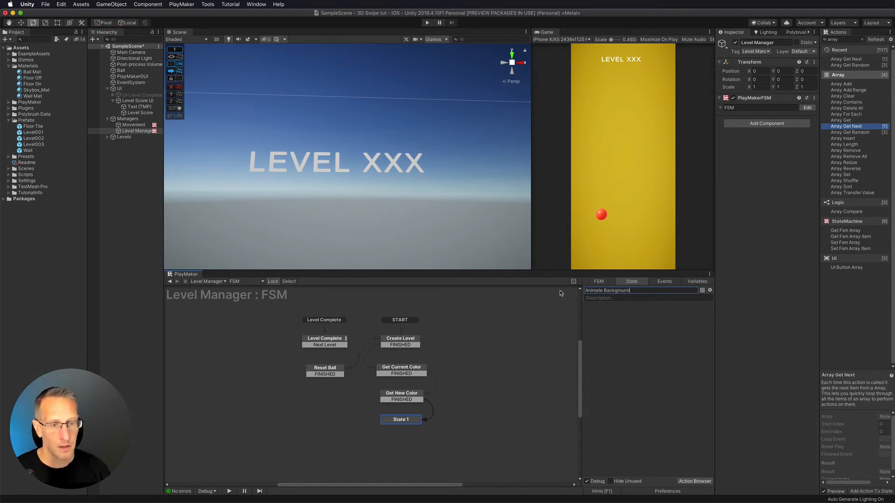
text( Color)
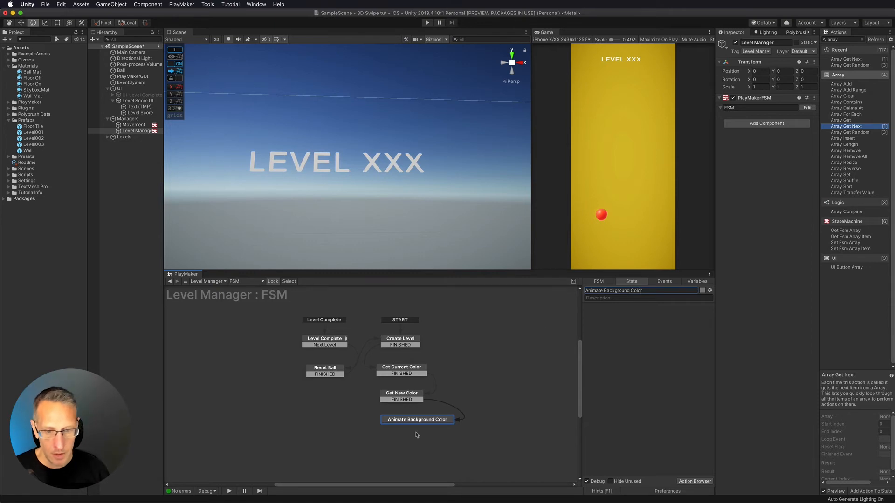
drag(417, 424, 403, 429)
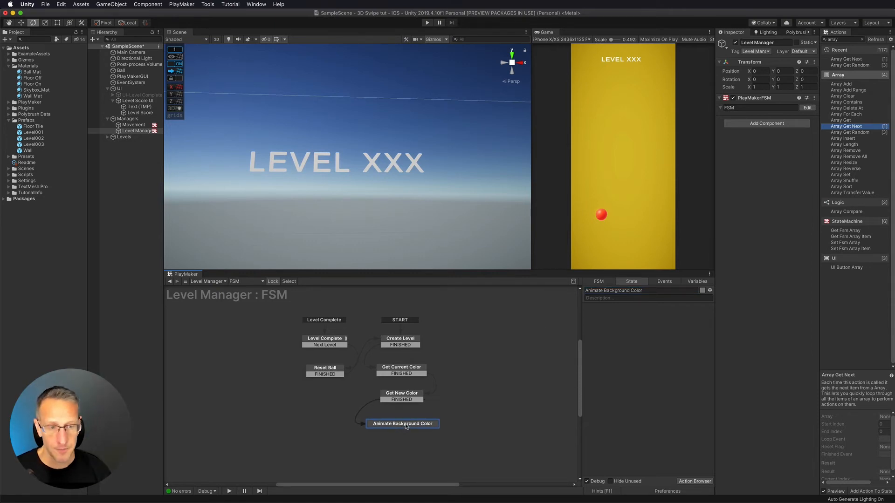
- Add an Ease Color action to the Animate Background Color state and set its From Value to the Current Background Color variable
click(861, 39)
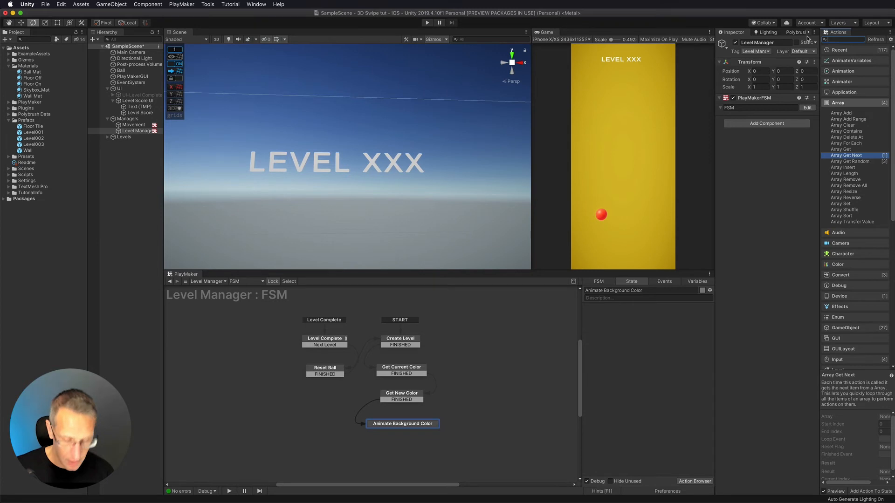
text(eas)
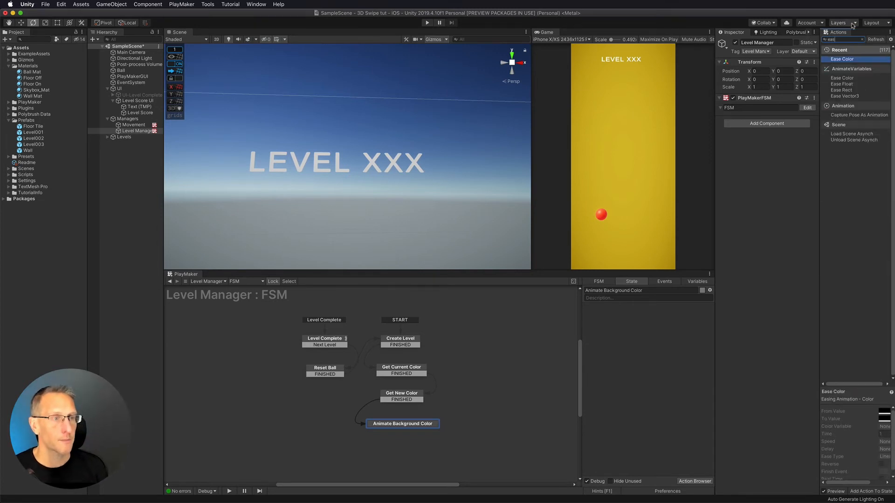
double_click(846, 60)
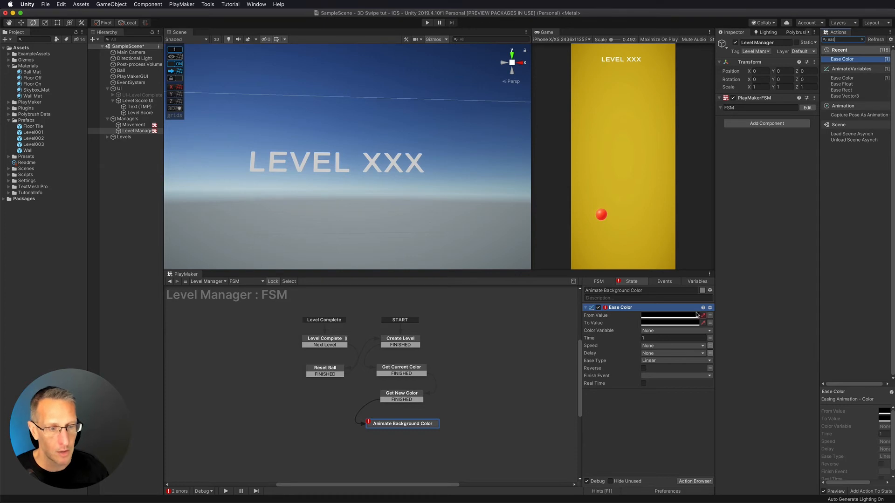
click(710, 316)
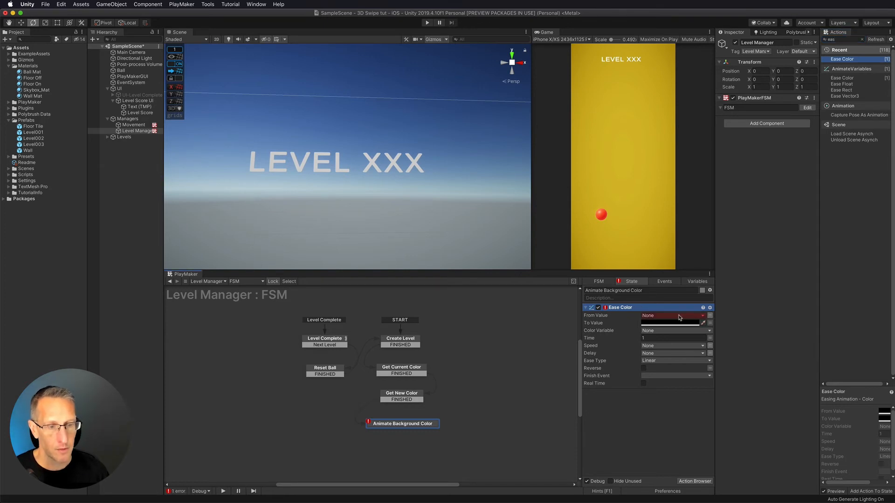
click(684, 317)
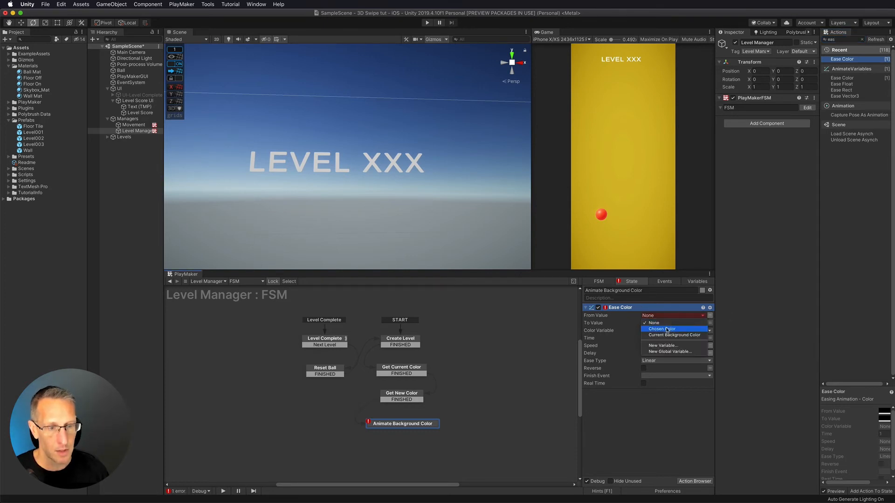
click(664, 337)
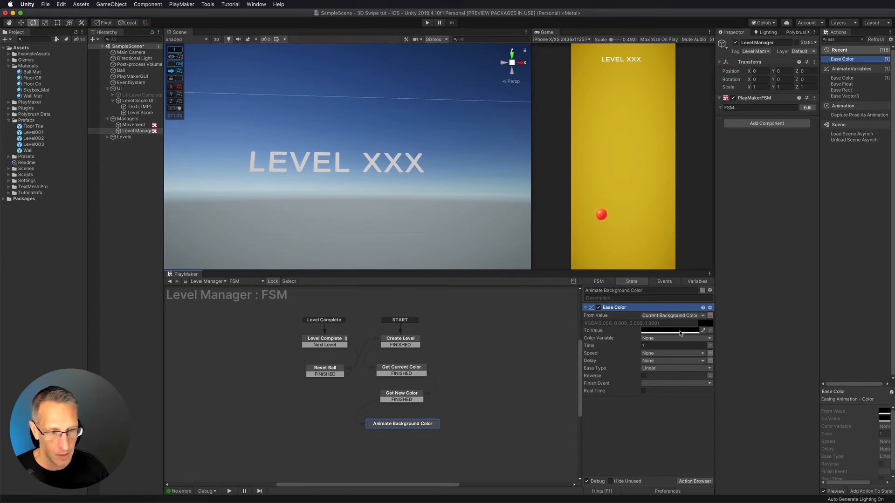
- Set both the To Value and the Color Variable of the Ease Color action to the Chosen Color variable
click(710, 331)
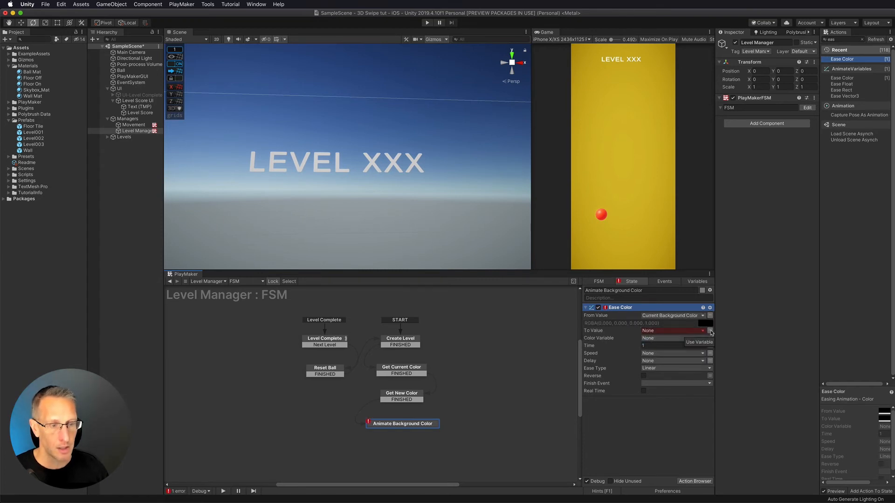
click(681, 331)
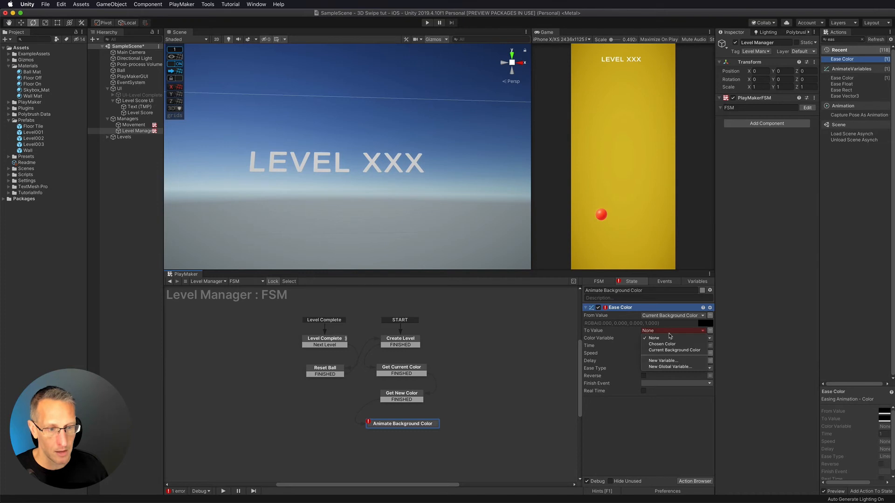
click(661, 344)
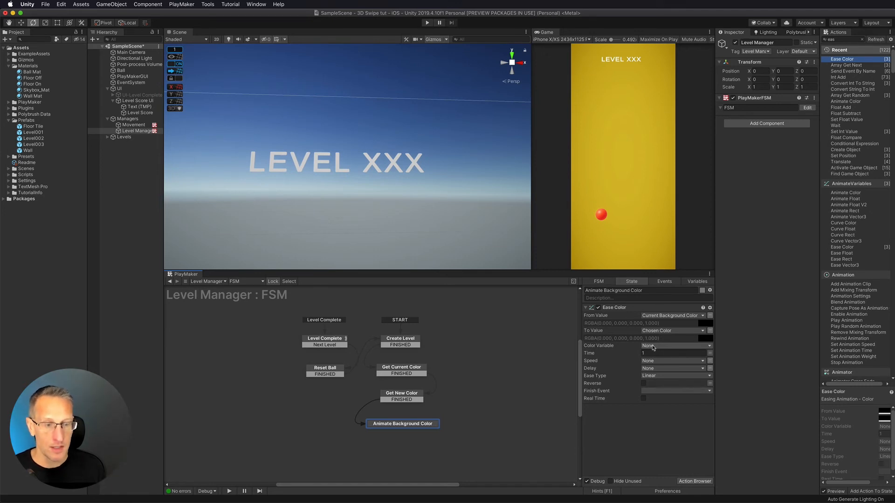
click(655, 347)
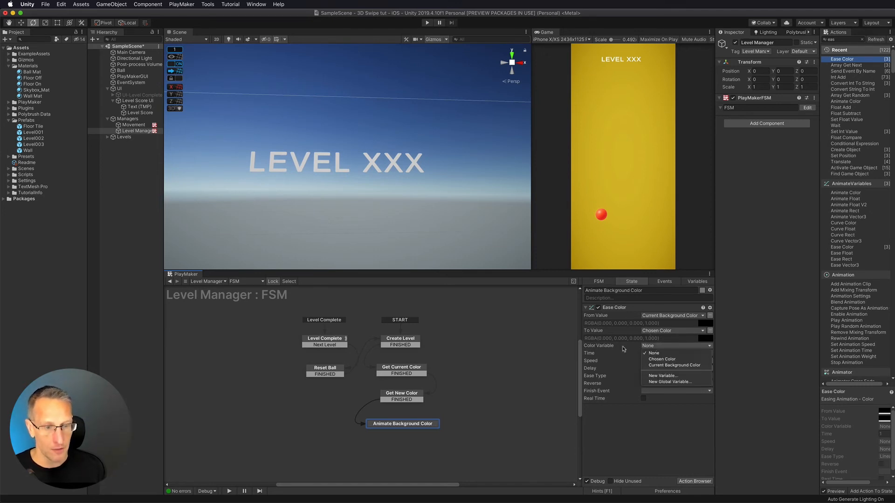
click(654, 358)
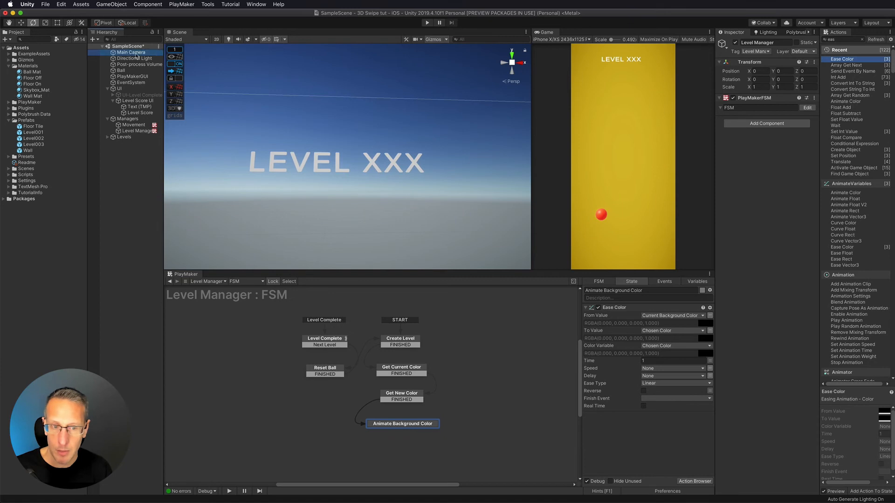
- Add a Set Property action for the Main Camera's Camera component beneath Ease Color and set its property to backgroundColor
drag(135, 130, 619, 436)
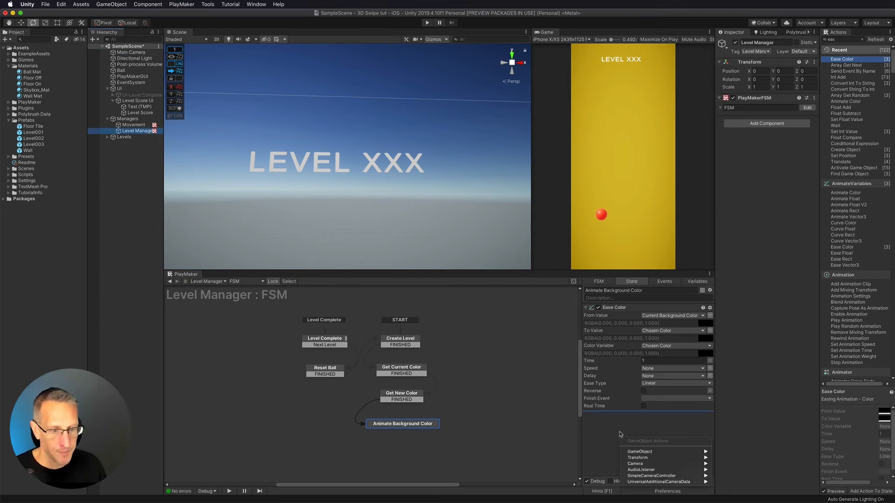
mouse_move(629, 465)
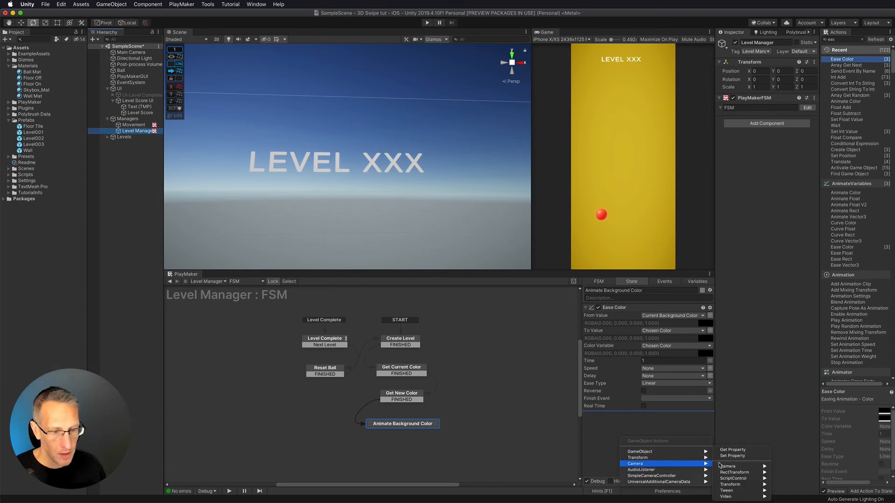
click(743, 455)
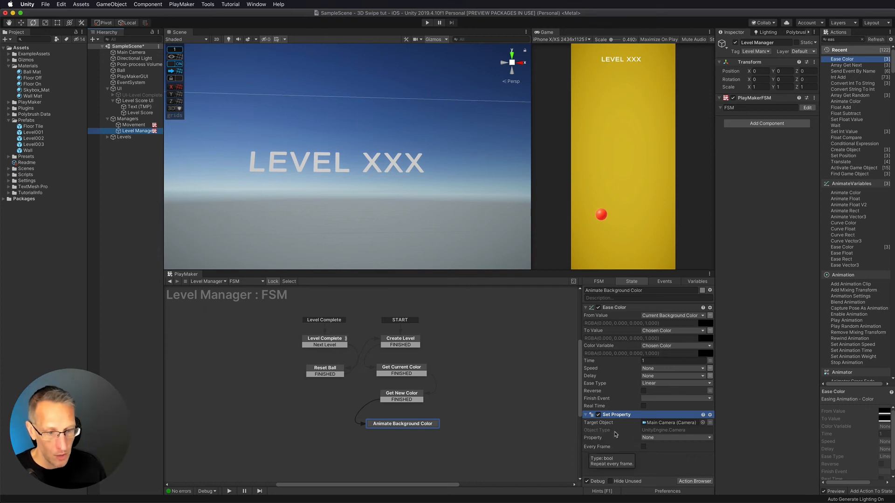
click(656, 438)
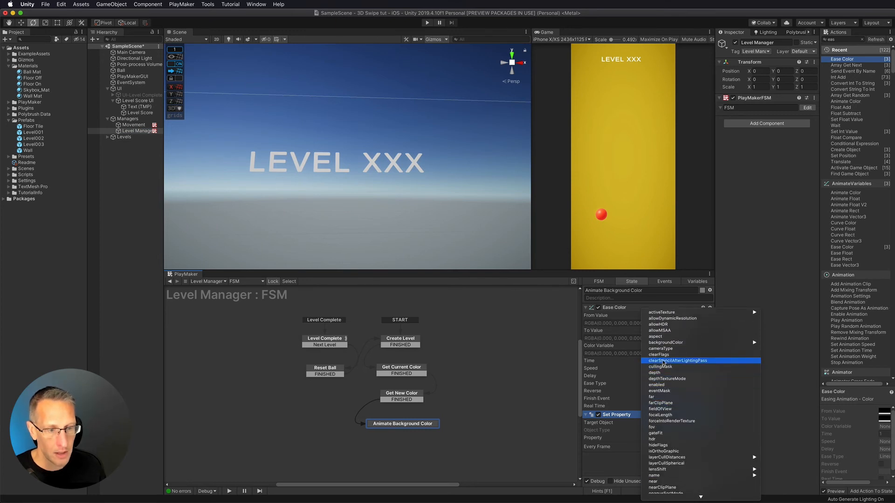
mouse_move(658, 346)
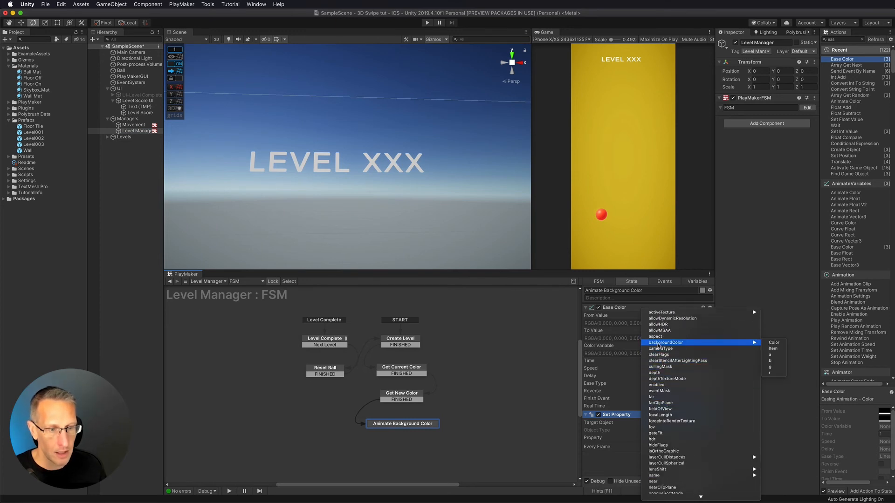
click(773, 342)
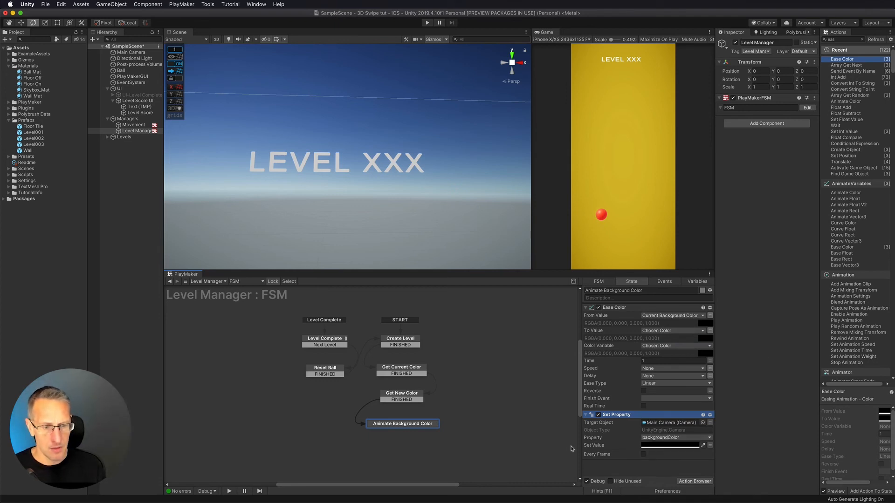
- Set the Set Property value to the Chosen Color variable and enable Every Frame
click(710, 445)
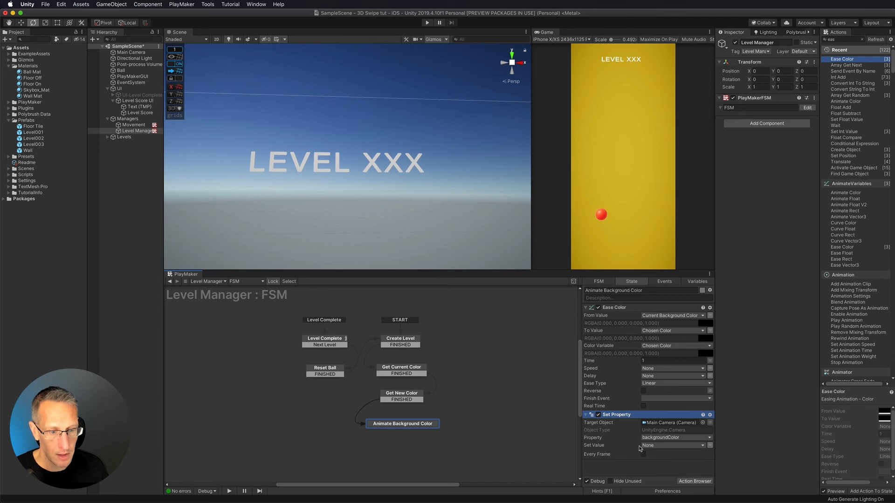
click(659, 446)
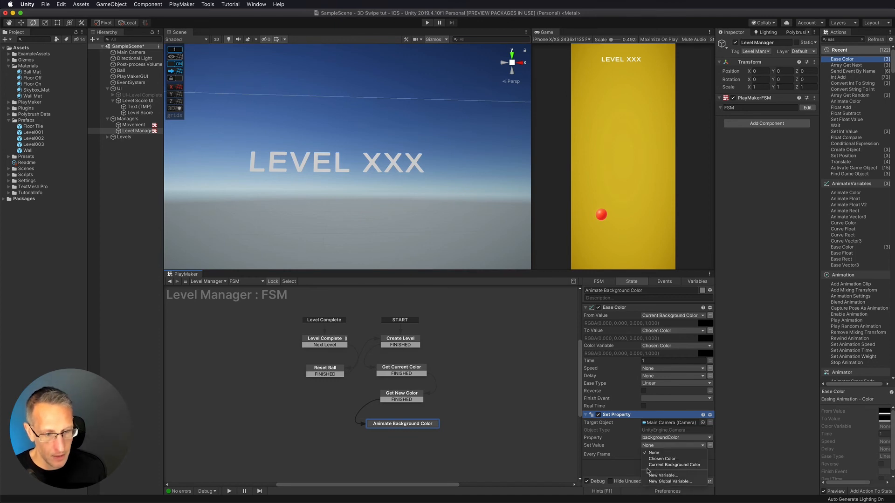
click(651, 459)
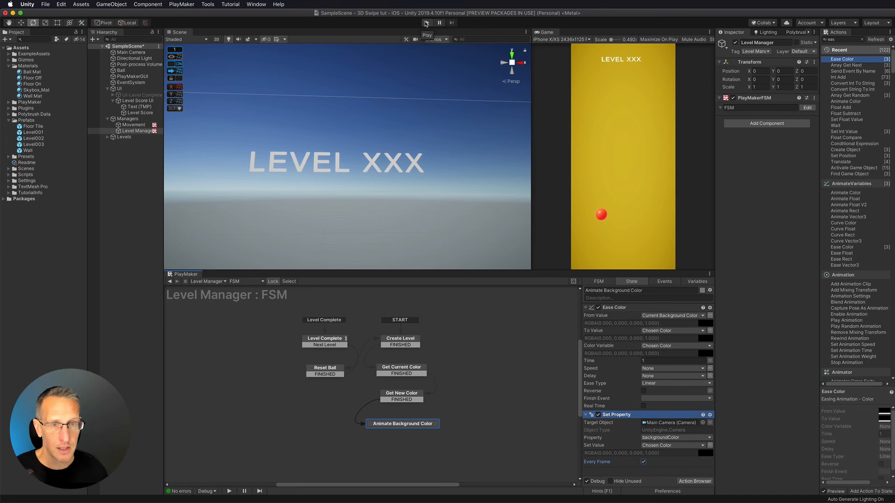
- Run the game and roll the ball through the level 1 maze until all its floor tiles are covered
click(426, 23)
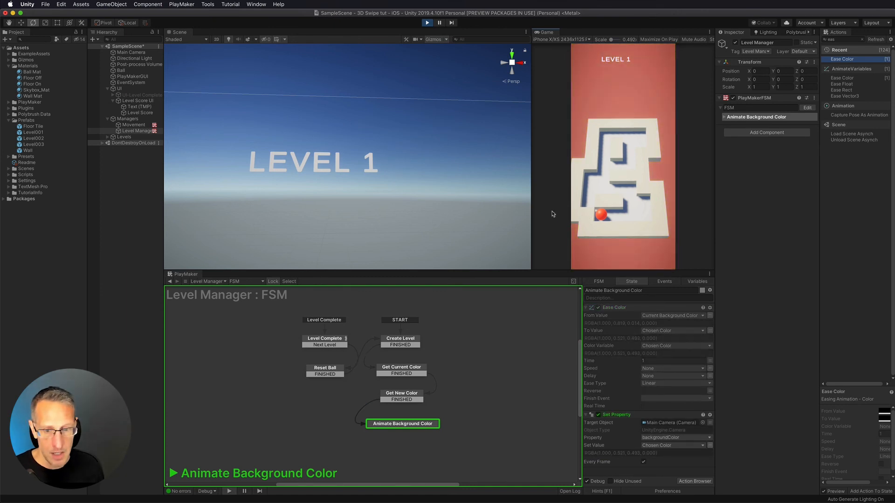
key(Right)
key(Up)
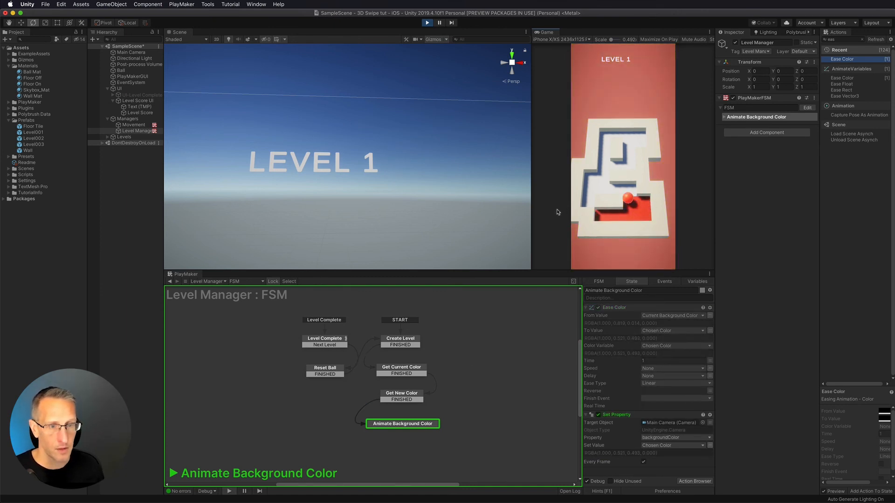
key(Left)
key(Down)
key(Up)
key(Right)
key(Up)
key(Up)
key(Right)
key(Down)
key(Left)
key(Down)
key(Left)
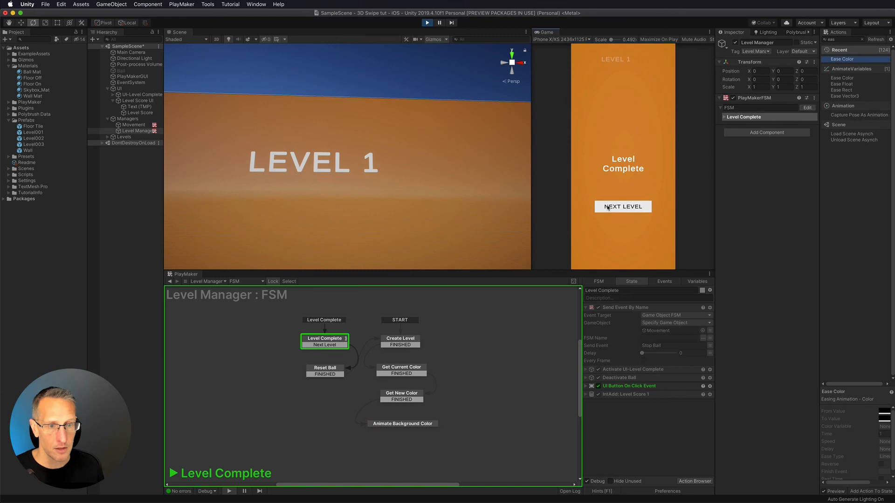
- Continue to level 2 to check the background color change, and roll the ball over all of its floor tiles
click(604, 207)
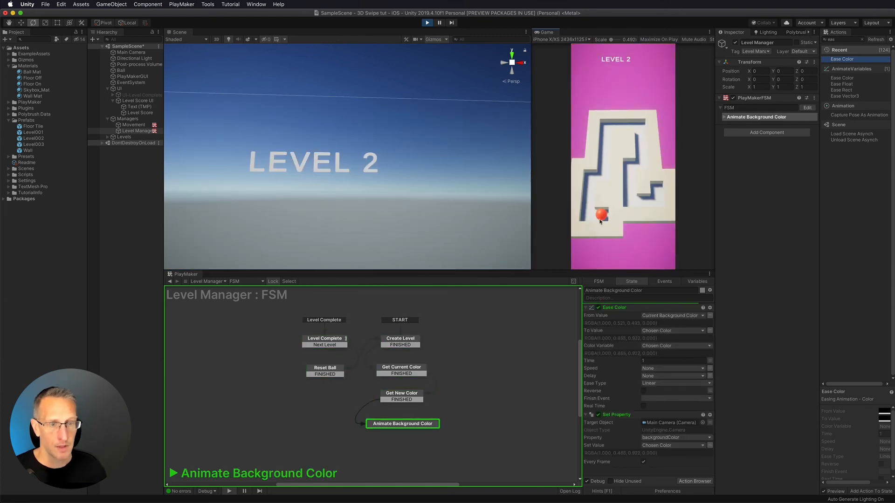
key(Left)
key(Up)
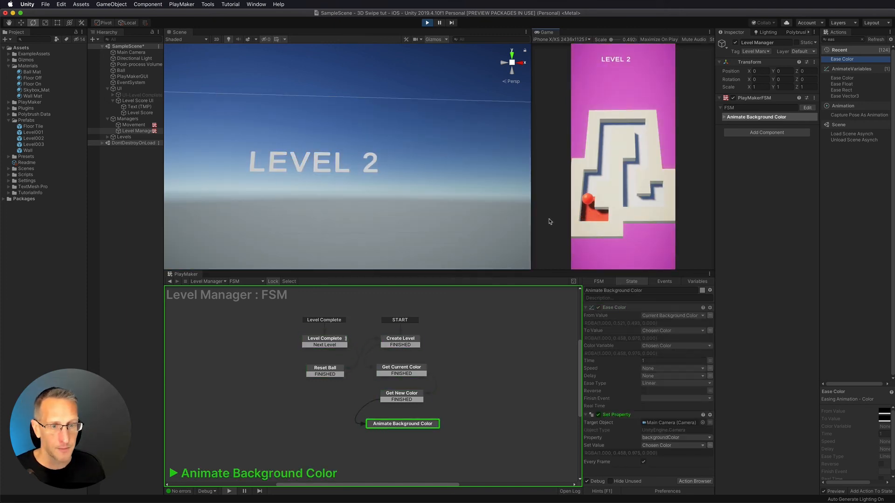
key(Right)
key(Up)
key(Right)
key(Down)
key(Left)
key(Down)
key(Right)
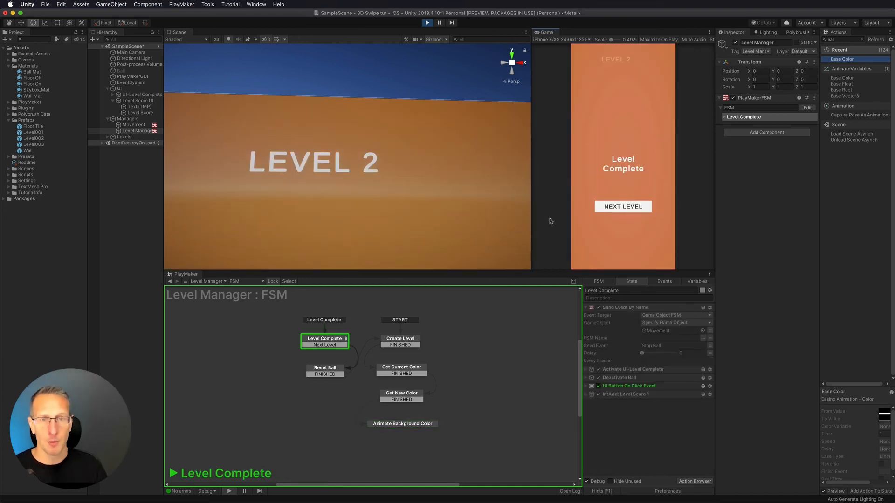